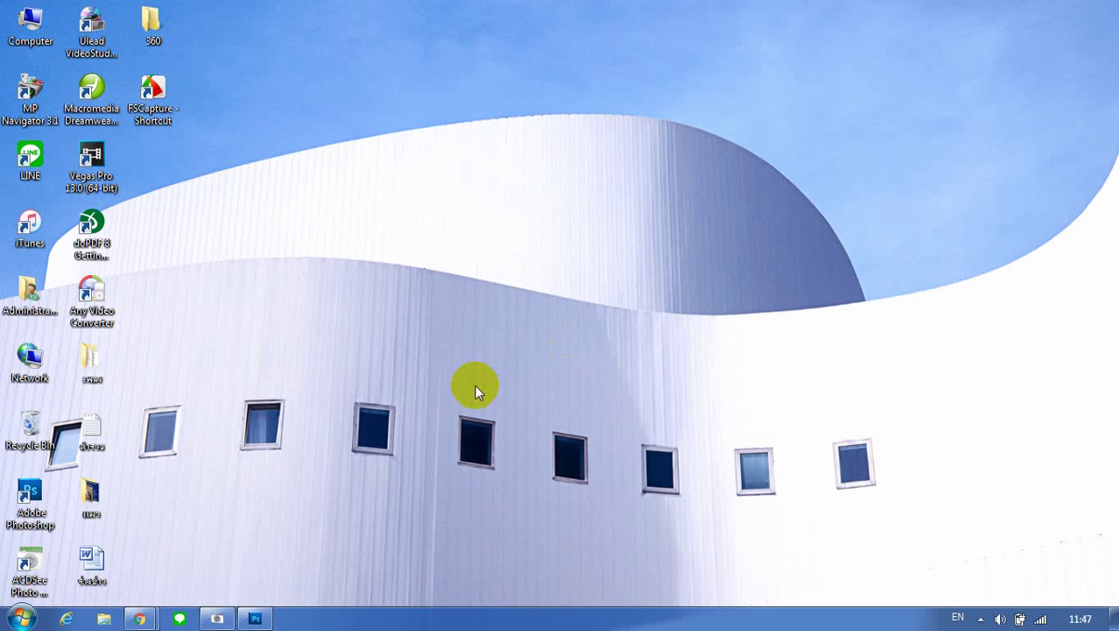
Close cities-nyc_optimized_2.jpg without saving, then minimize Photoshop to show the desktop
click(257, 617)
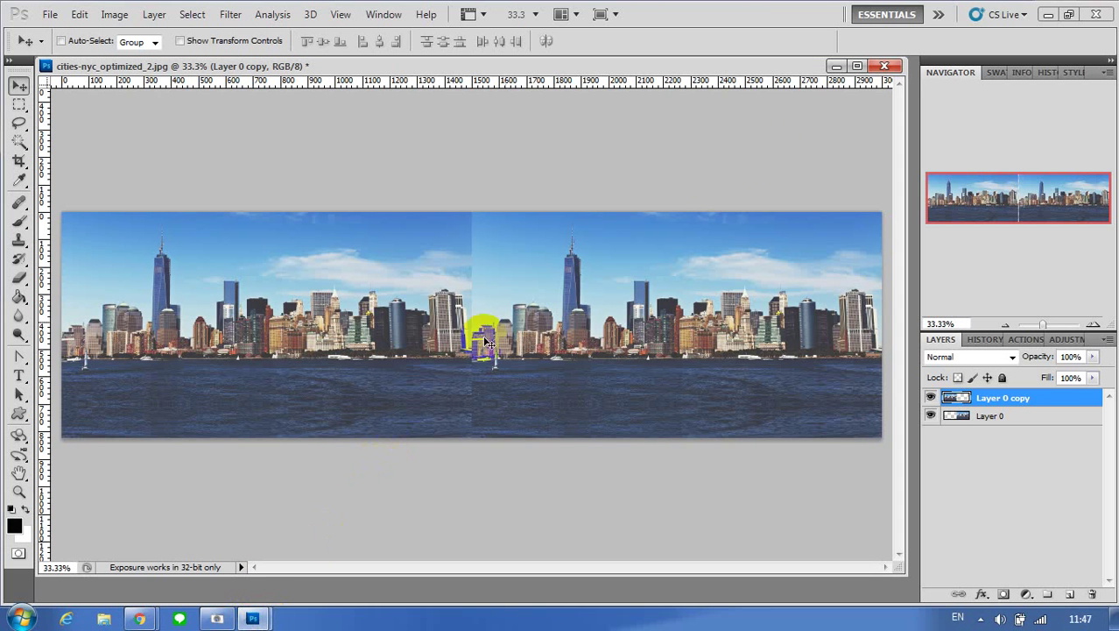
click(883, 66)
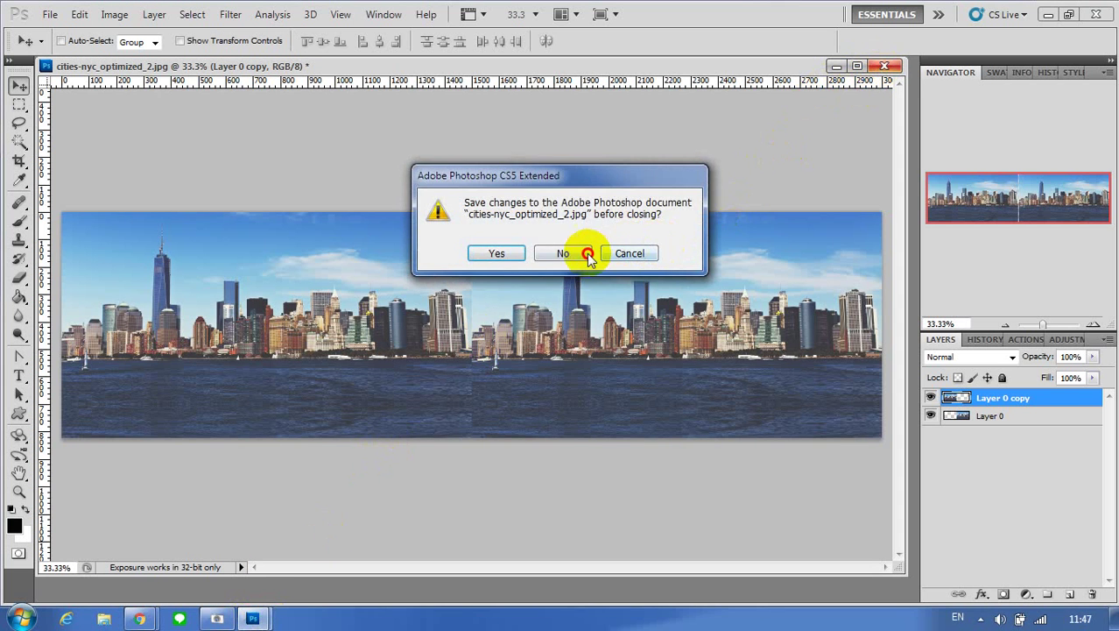
click(563, 253)
click(1048, 14)
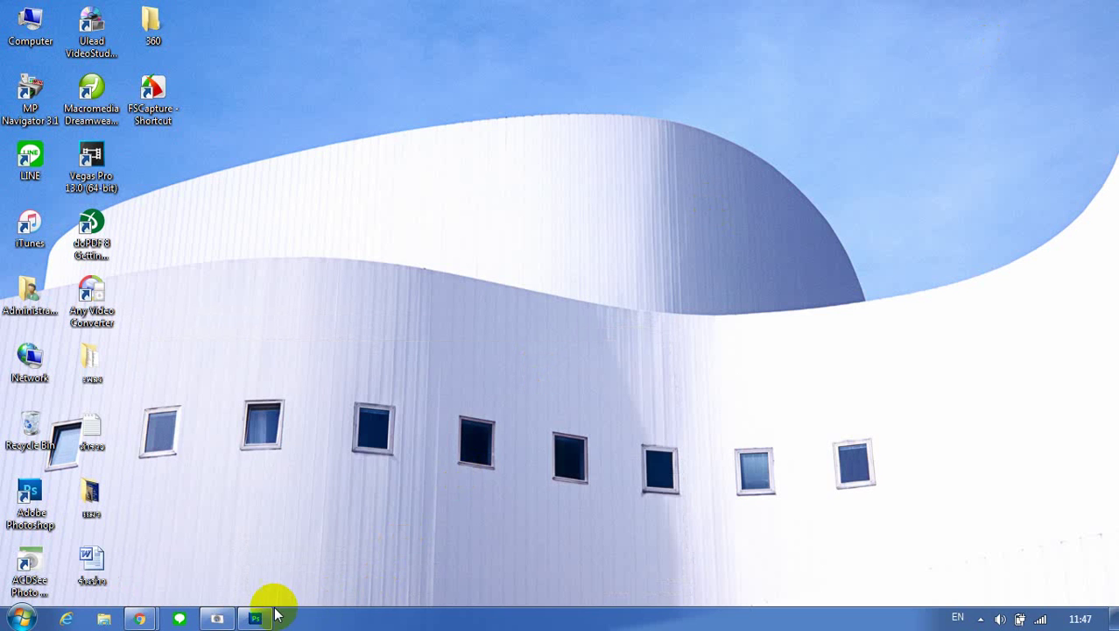
Restore ACDSee and preview the bt_sky_11 tiny-planet sample at full size
click(289, 574)
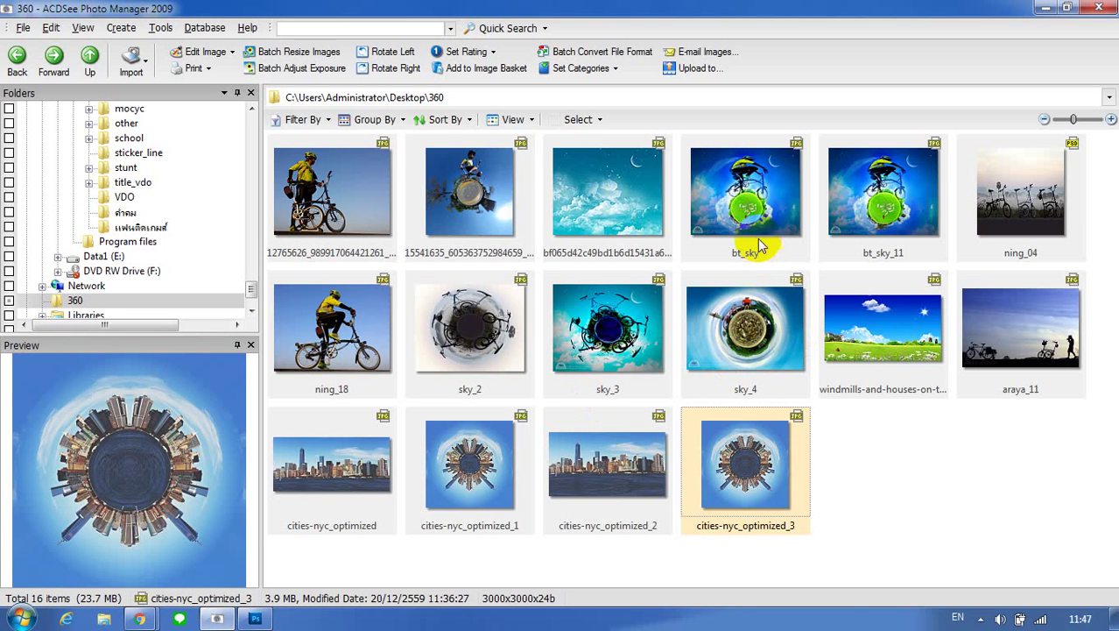
double_click(882, 199)
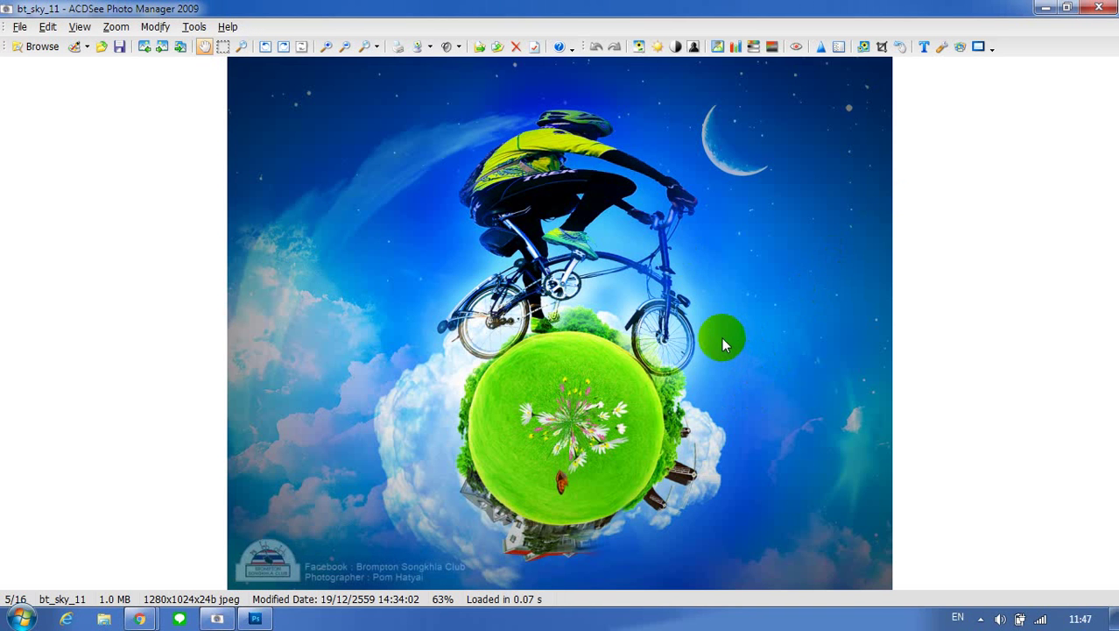
double_click(692, 332)
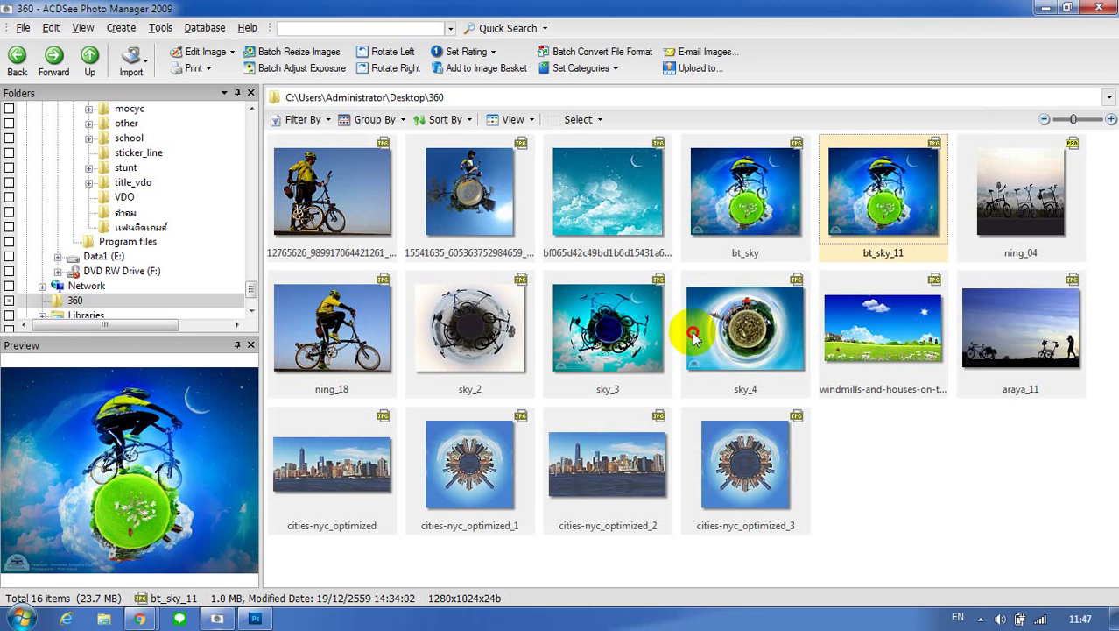
click(1047, 10)
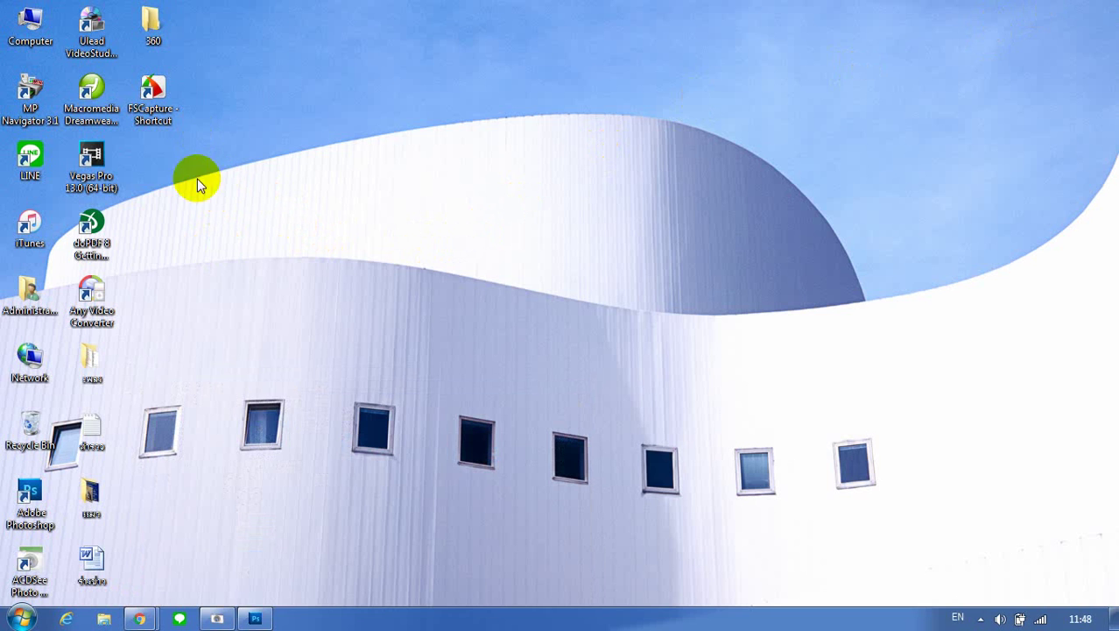
click(254, 619)
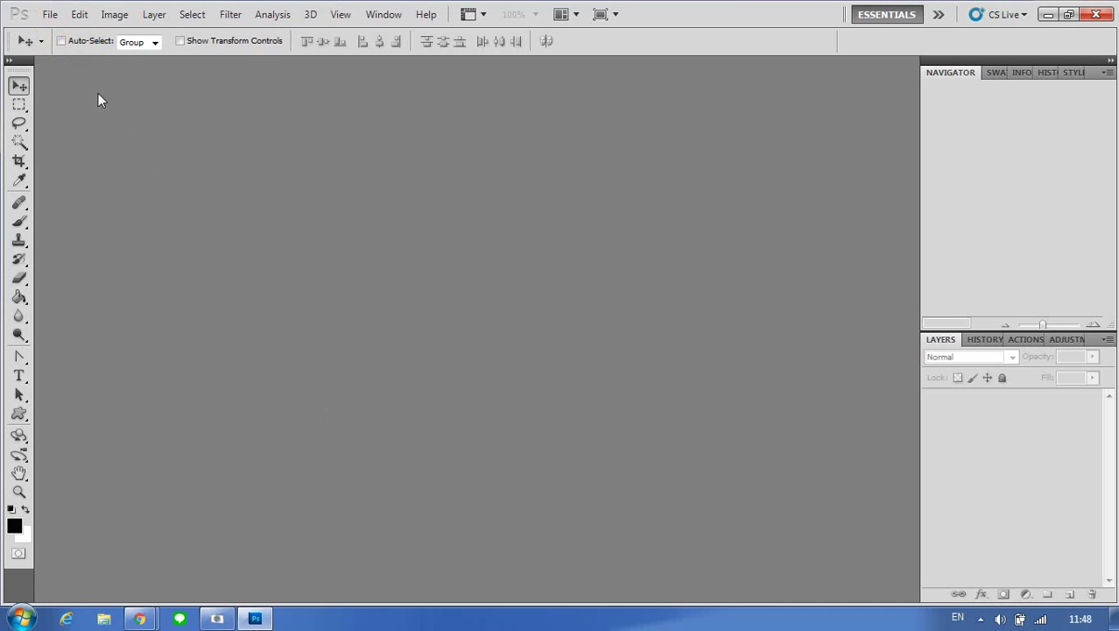
click(217, 620)
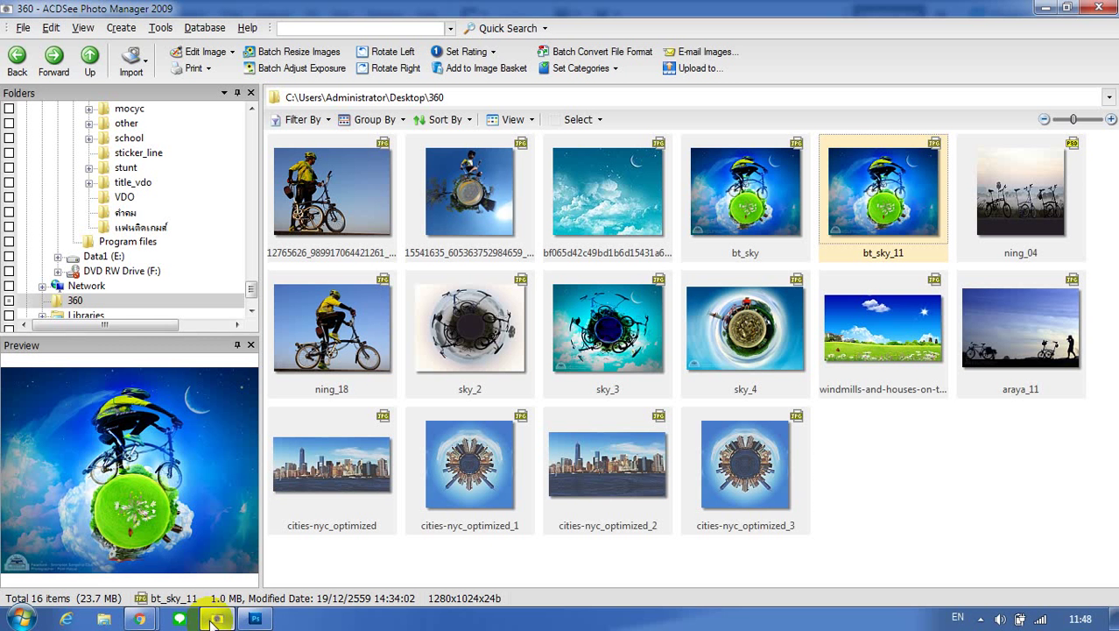
Compare cities-nyc_optimized_3 and cities-nyc_optimized_2 at full size, ending on the 360 folder thumbnails
double_click(736, 478)
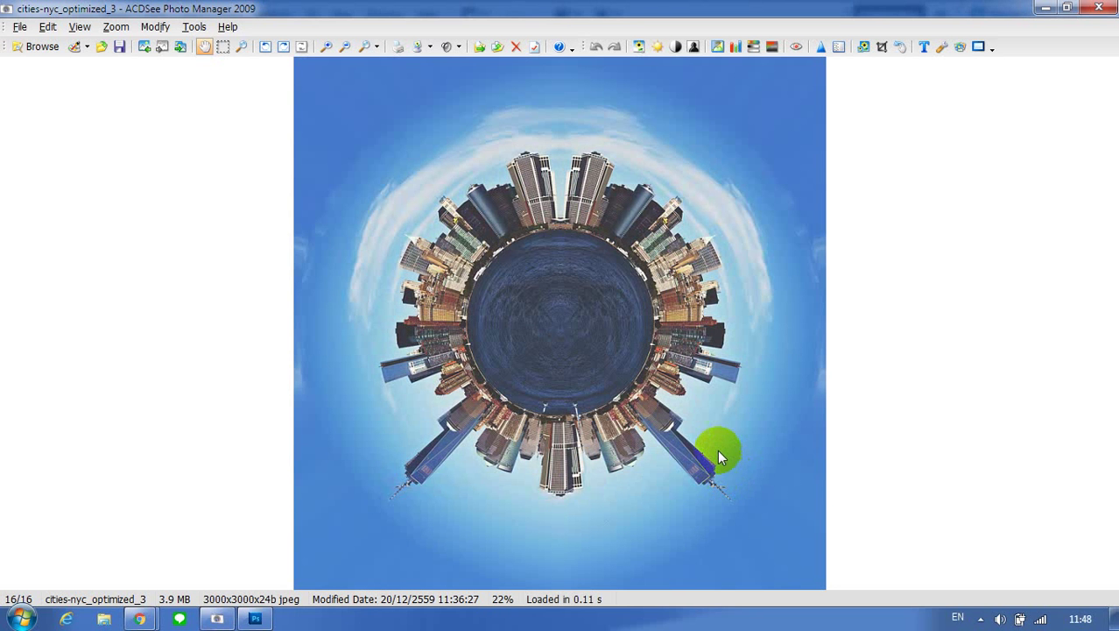
double_click(711, 424)
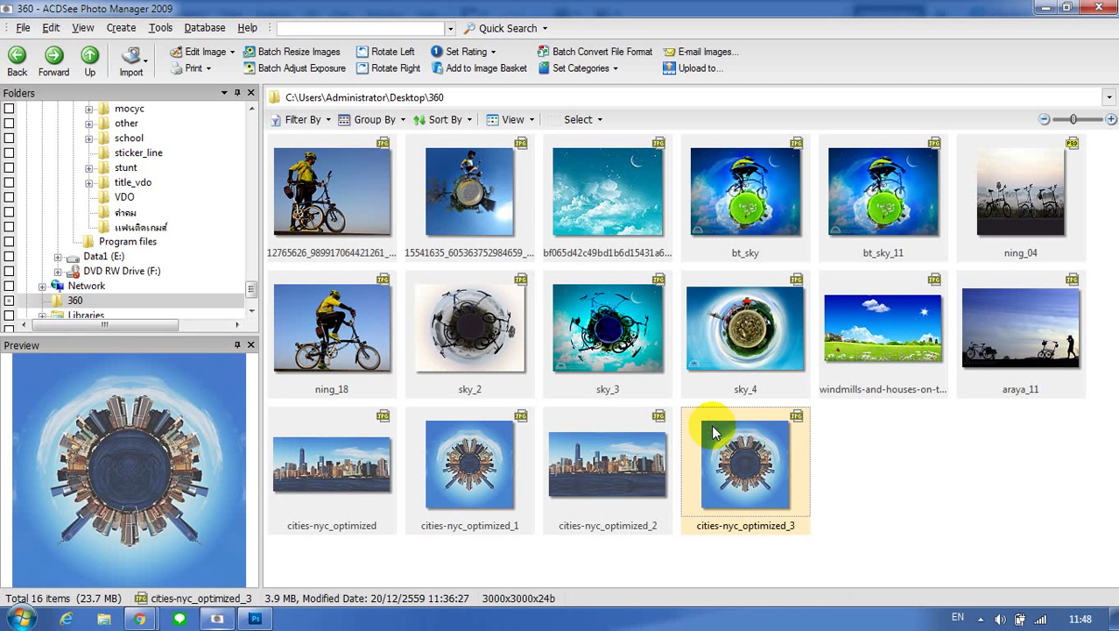
click(624, 483)
double_click(623, 486)
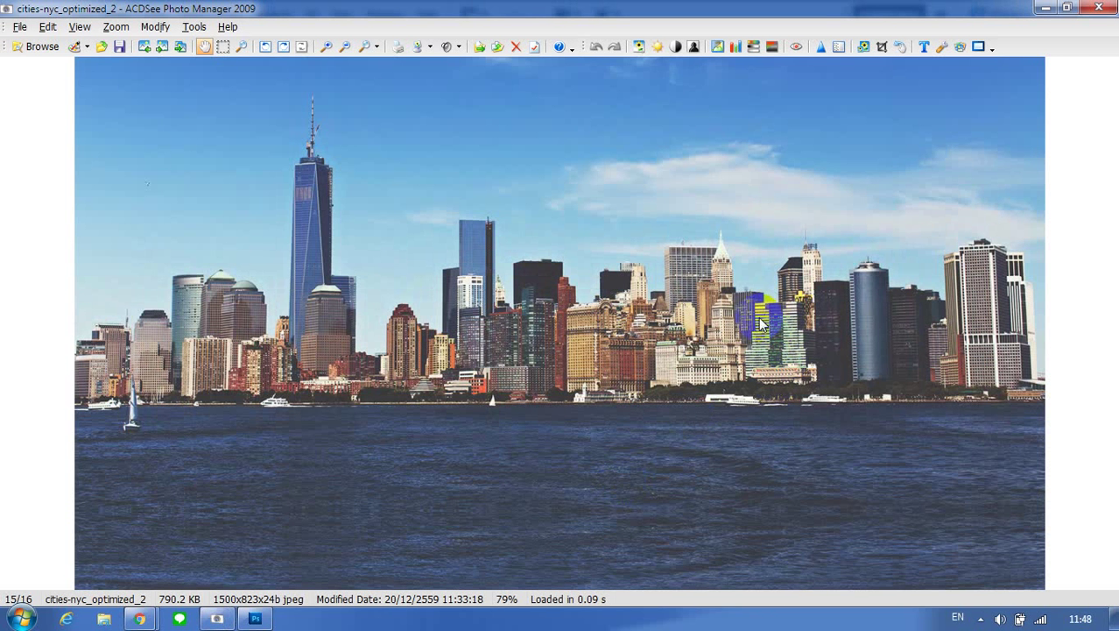
double_click(755, 346)
double_click(723, 460)
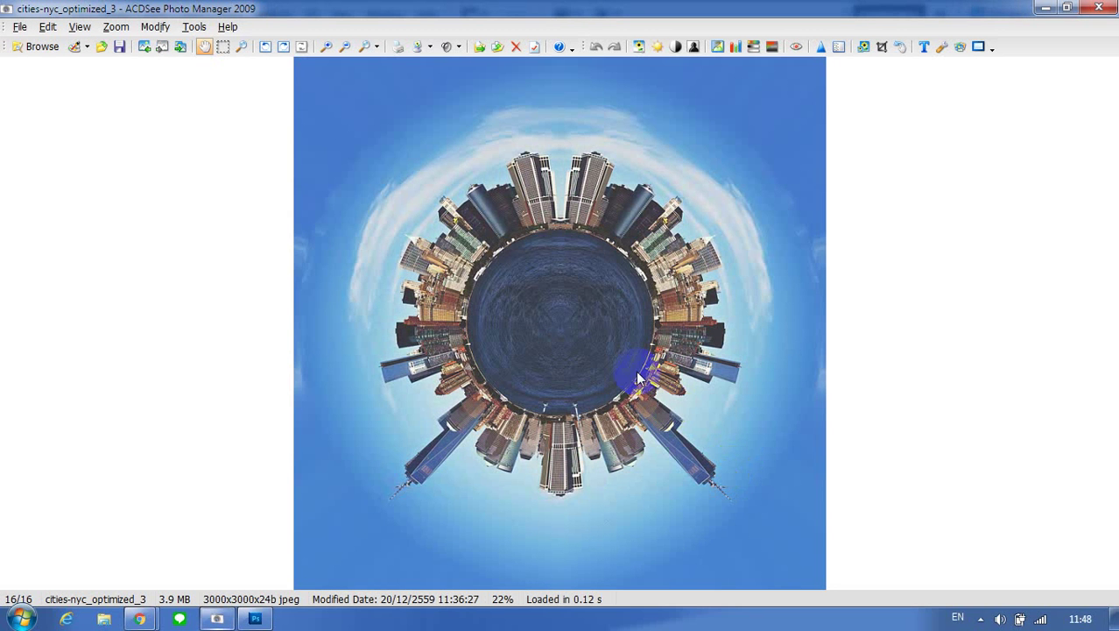
click(692, 245)
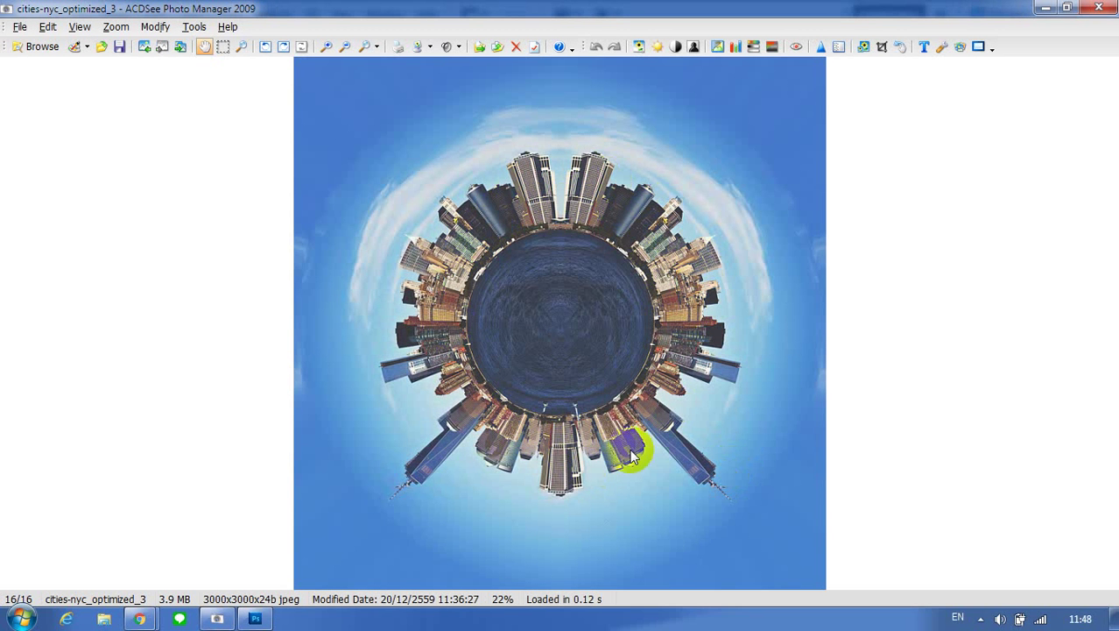
double_click(574, 340)
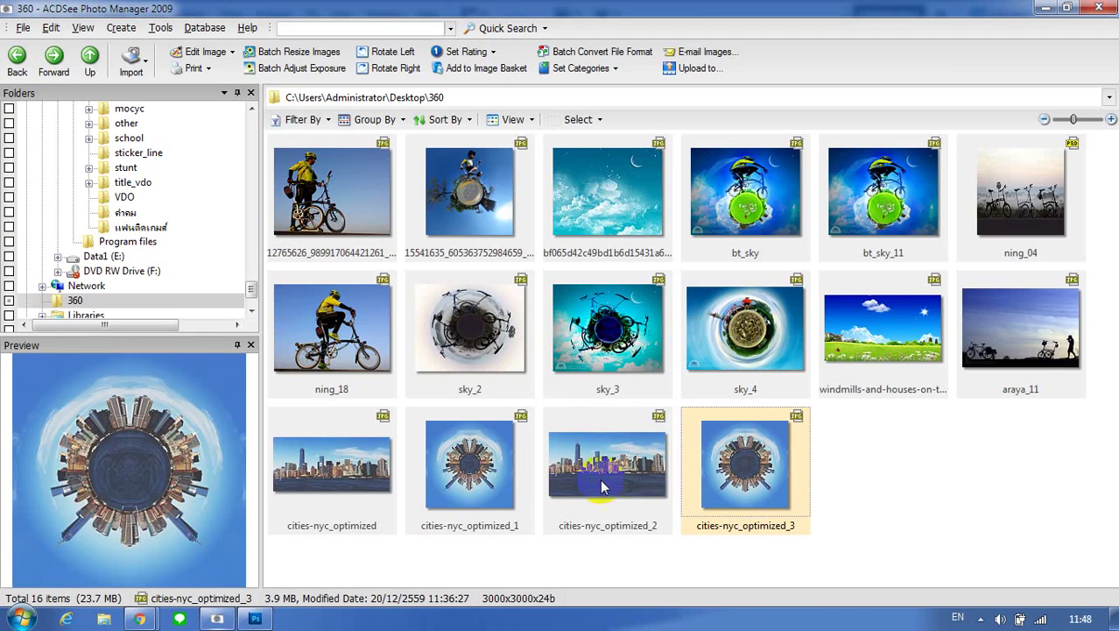
double_click(602, 481)
double_click(589, 400)
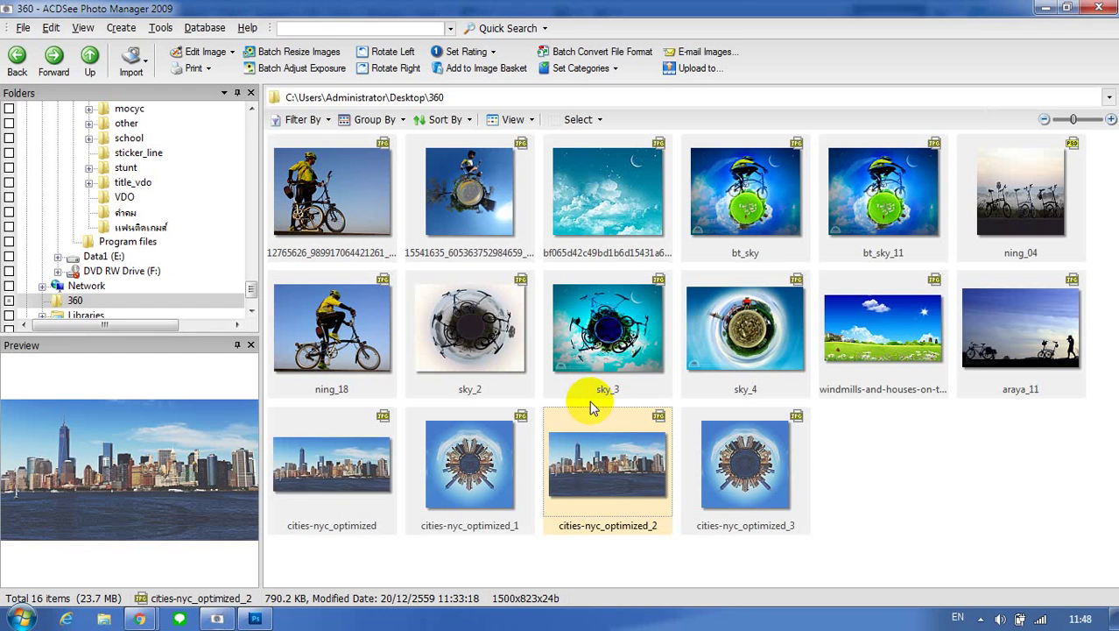
Open the cities-nyc_optimized_2 skyline photo in Photoshop via File > Open
click(1045, 8)
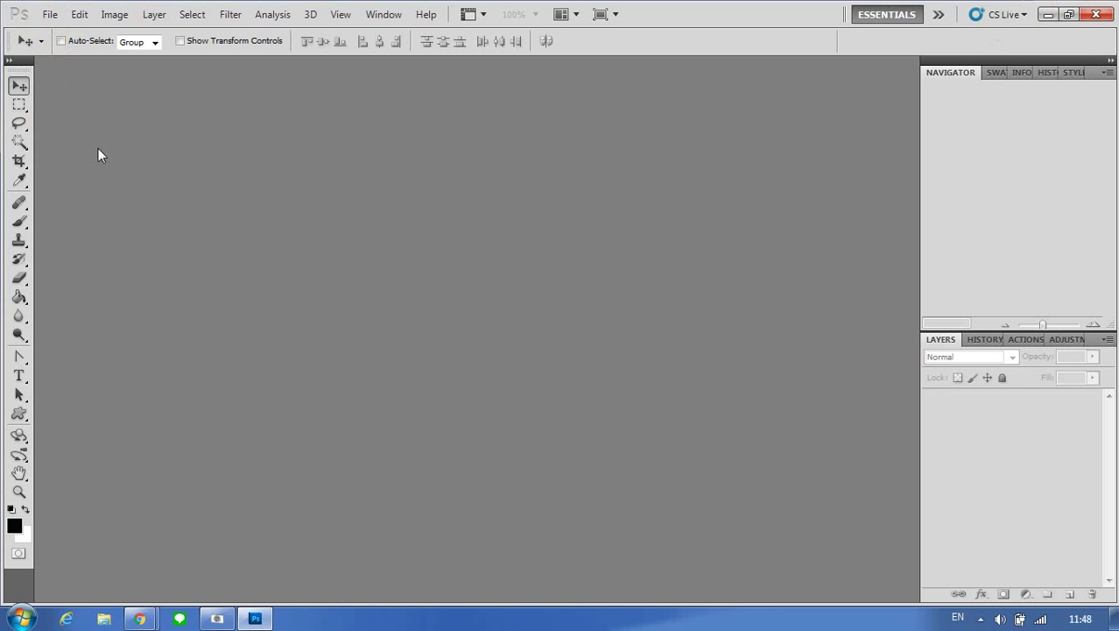
click(51, 16)
click(66, 47)
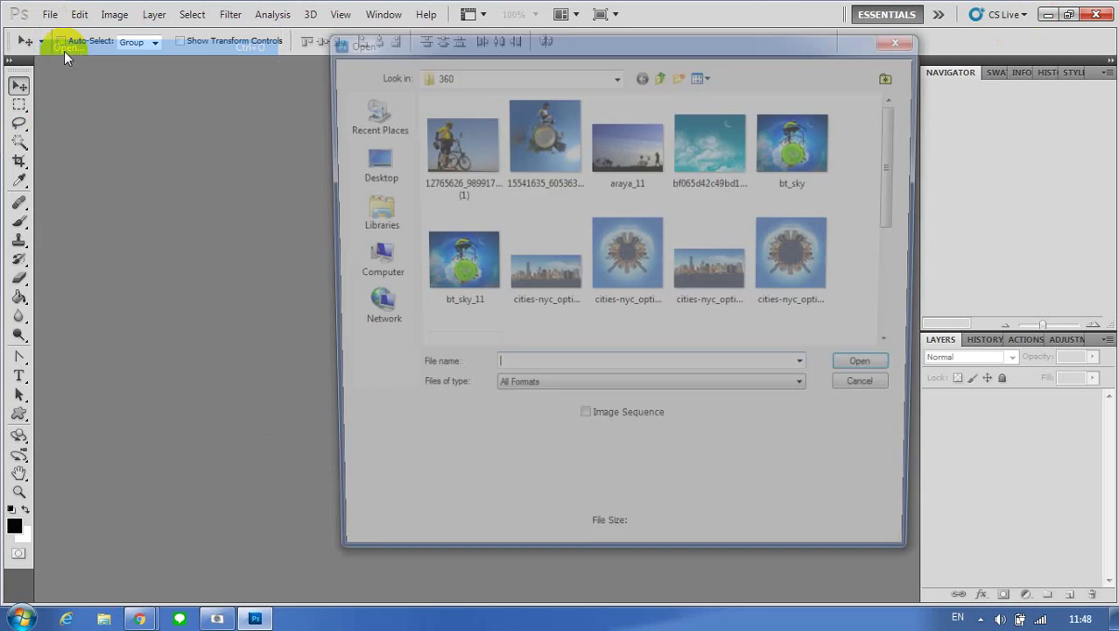
click(711, 298)
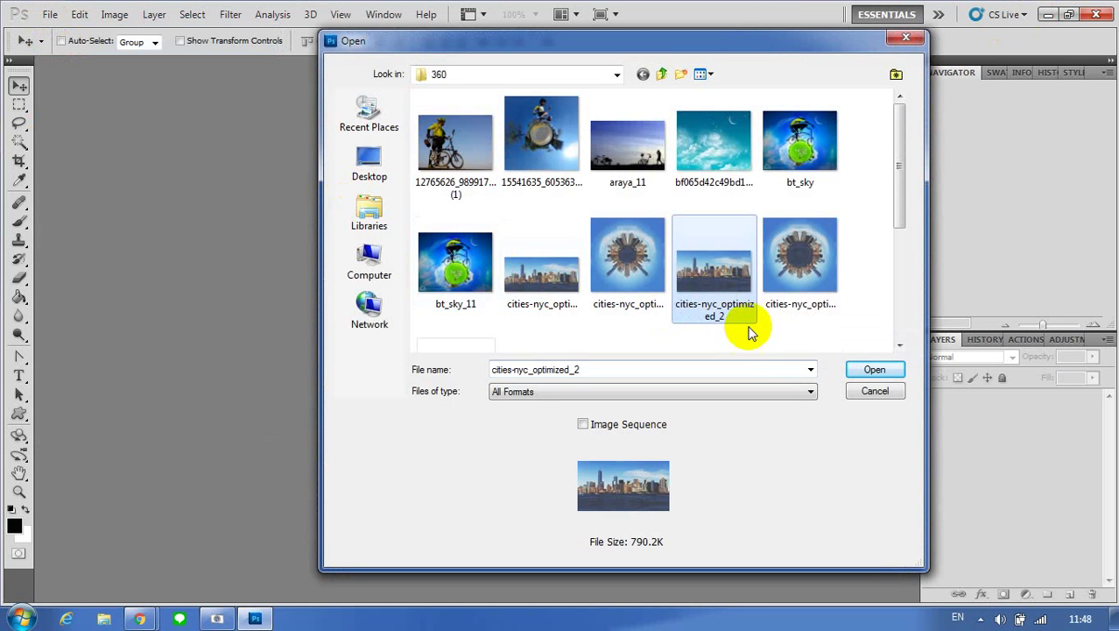
click(871, 370)
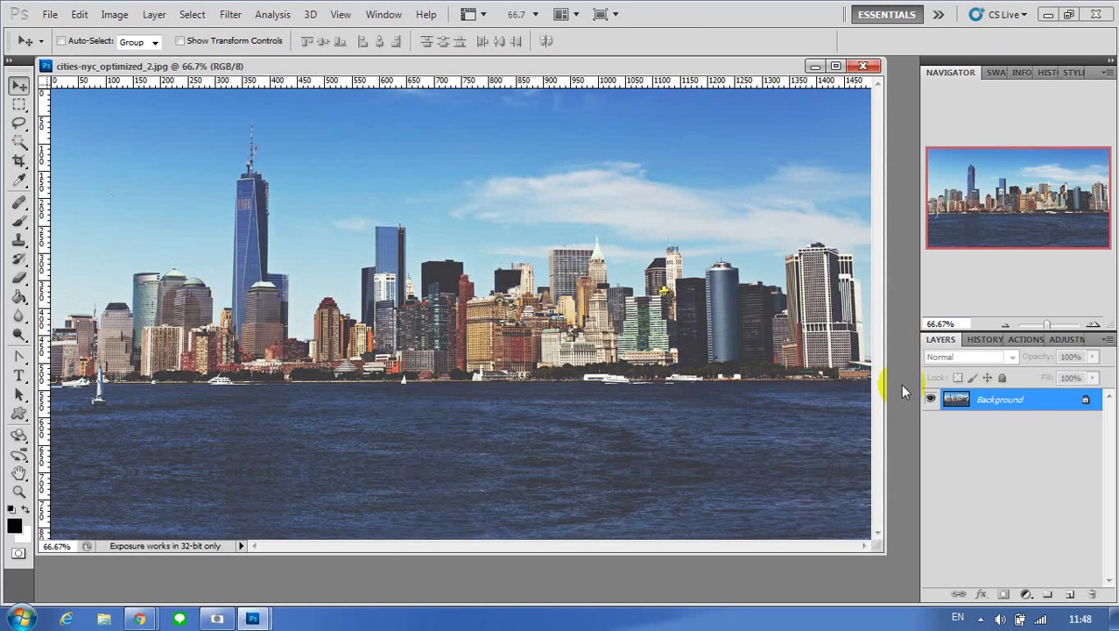
Convert the locked Background layer into an editable Layer 0
click(987, 400)
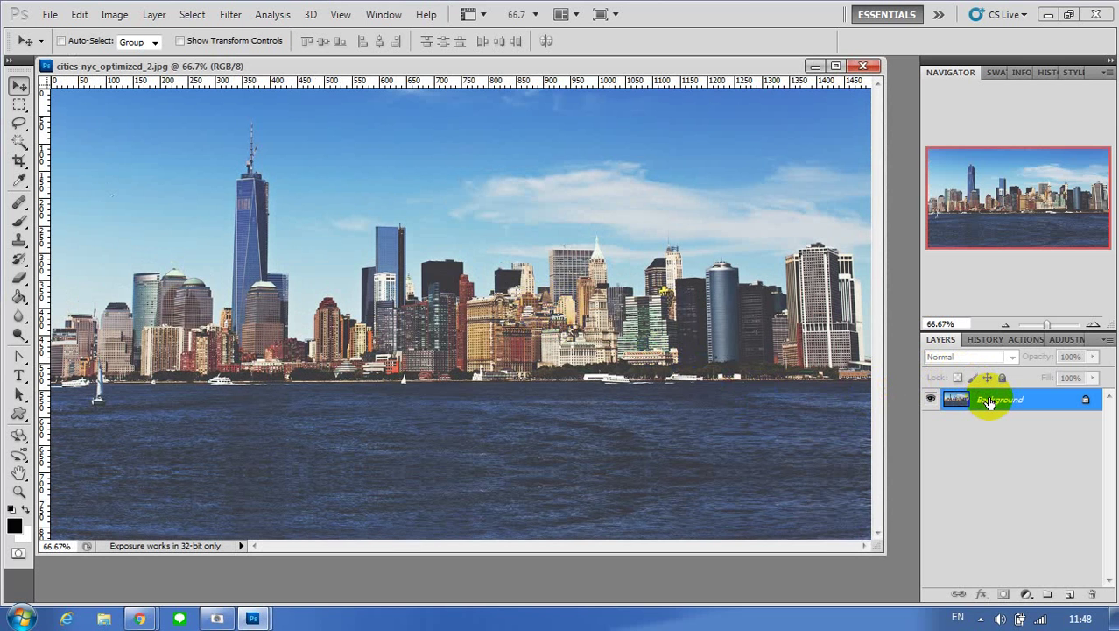
double_click(989, 402)
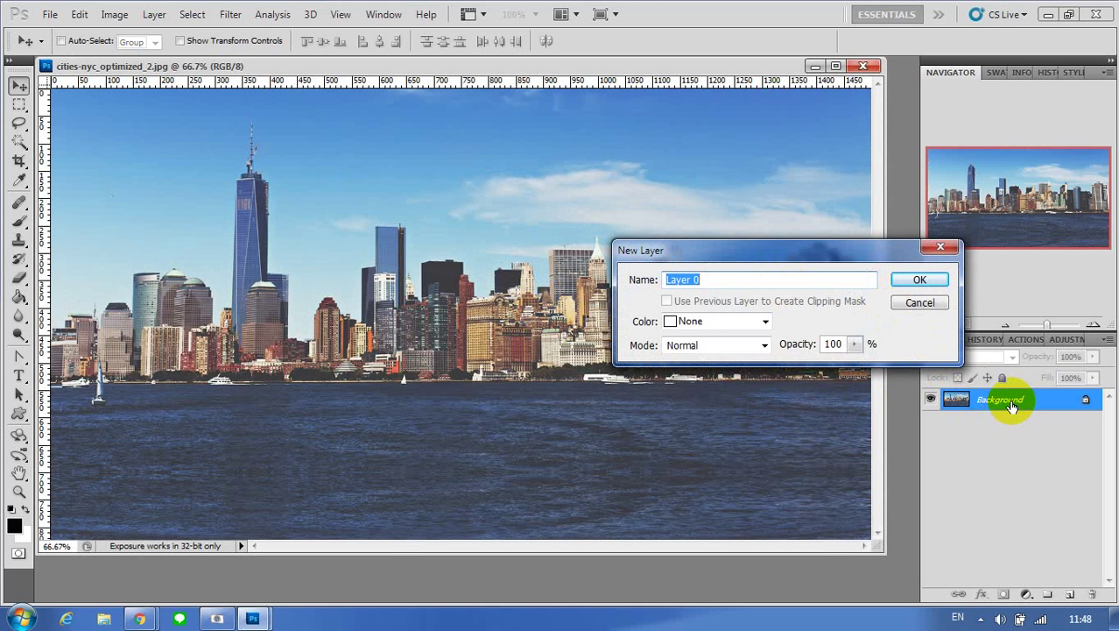
click(920, 280)
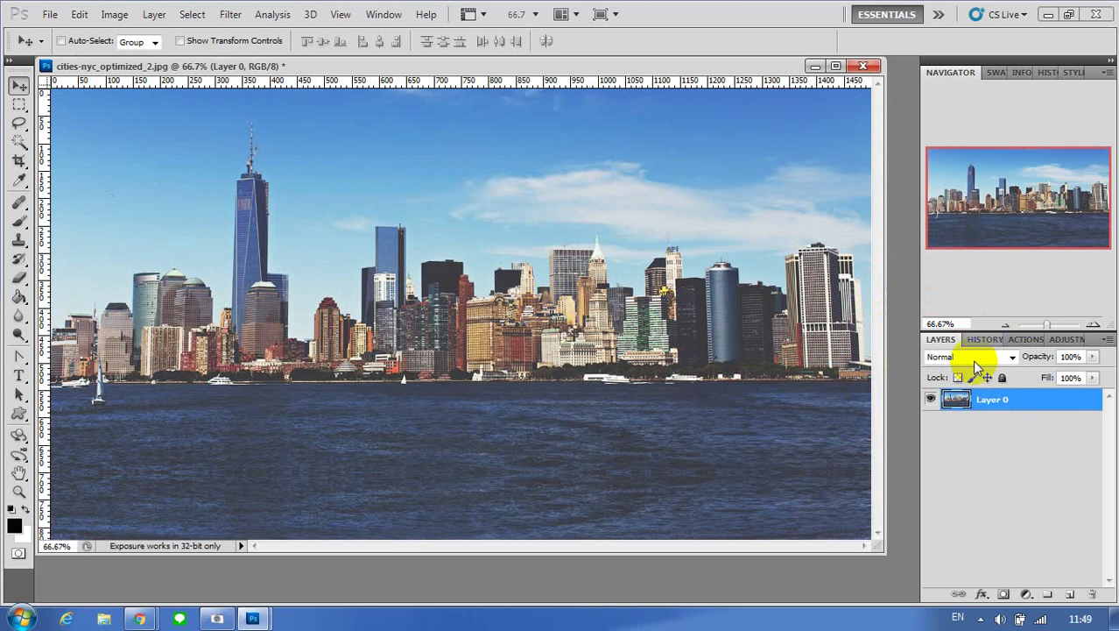
Change the canvas width from 1500 to 3000 pixels in Canvas Size
drag(880, 542, 895, 557)
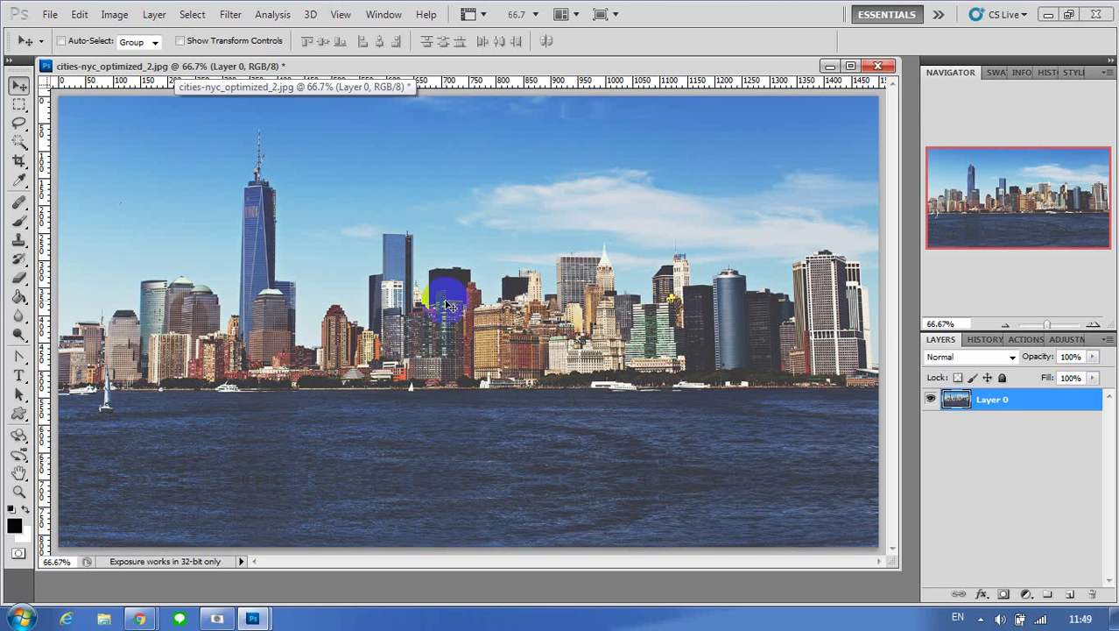
click(115, 16)
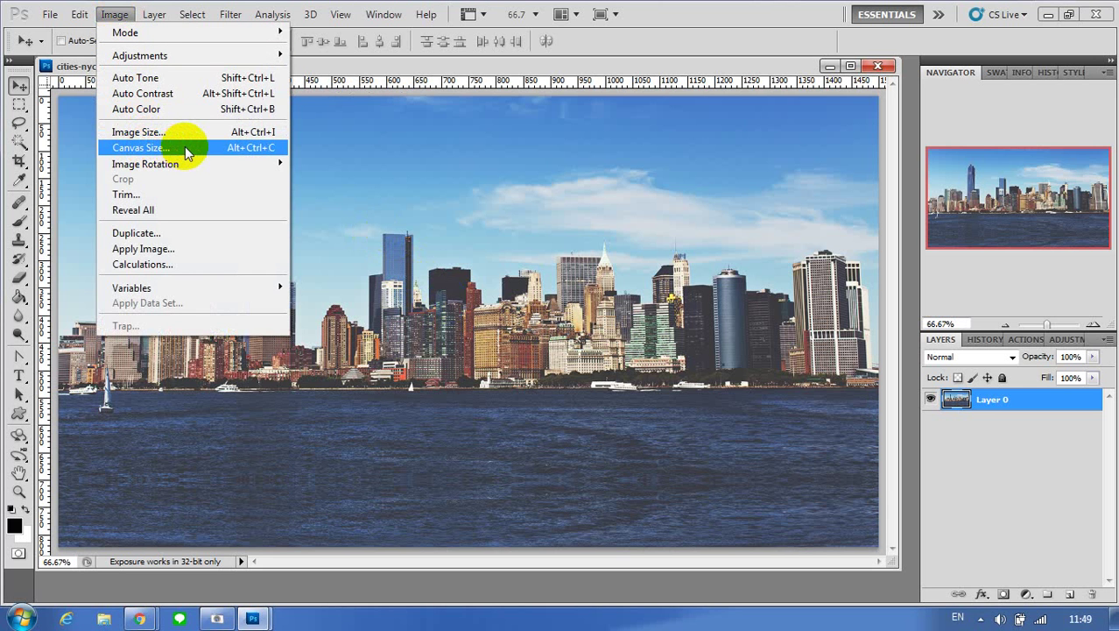
click(184, 147)
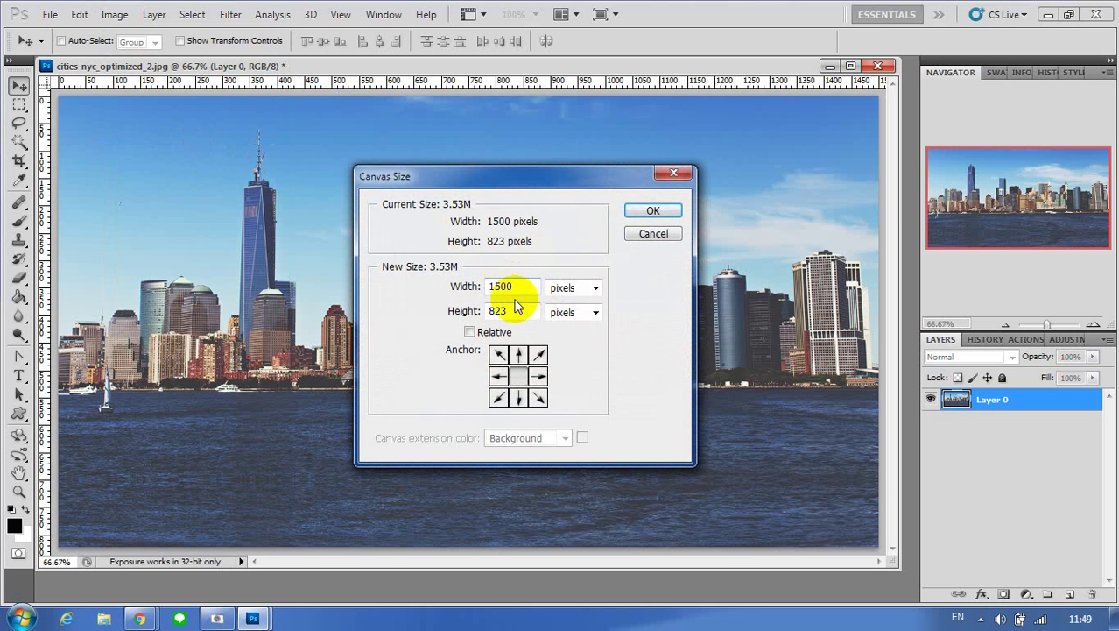
double_click(500, 285)
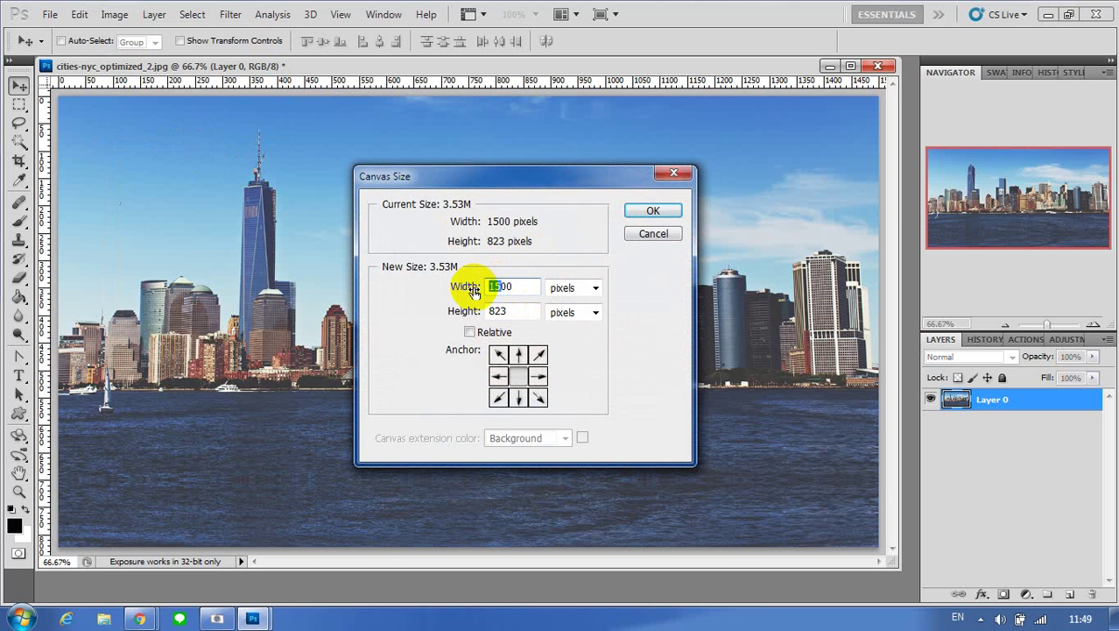
text(3000)
click(649, 212)
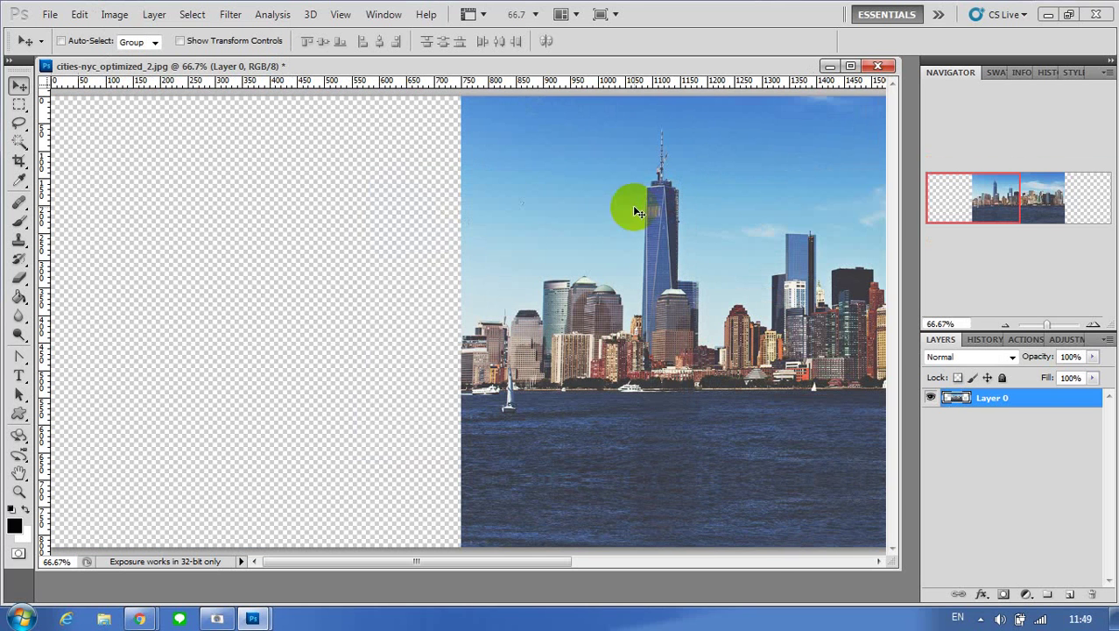
Zoom out to 33.3% and drag the skyline flush against the canvas's right edge
click(999, 322)
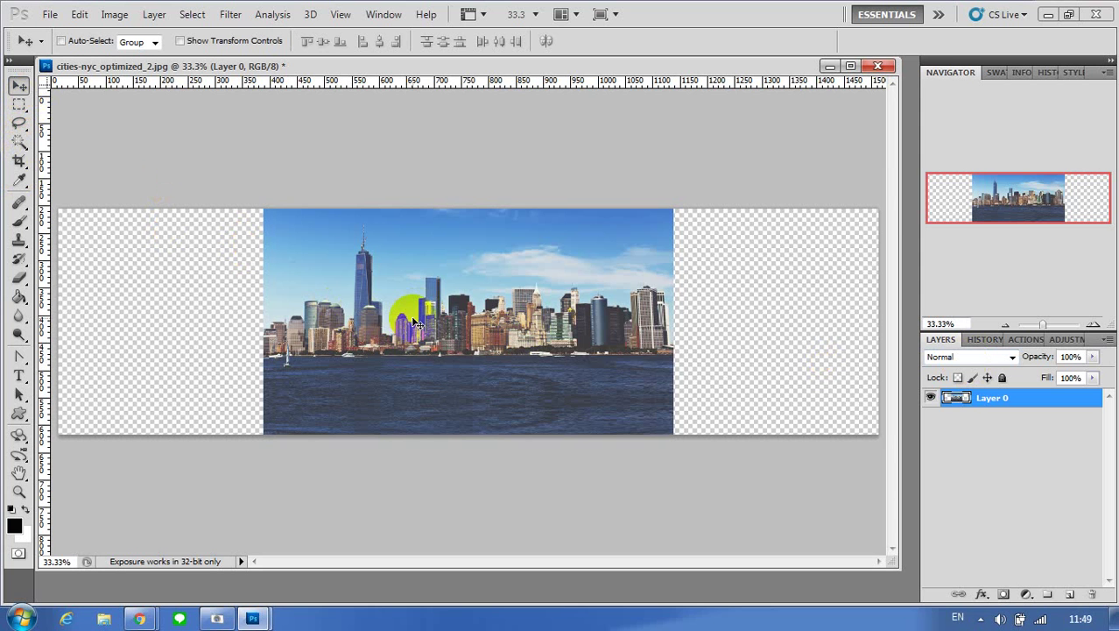
drag(415, 322, 614, 321)
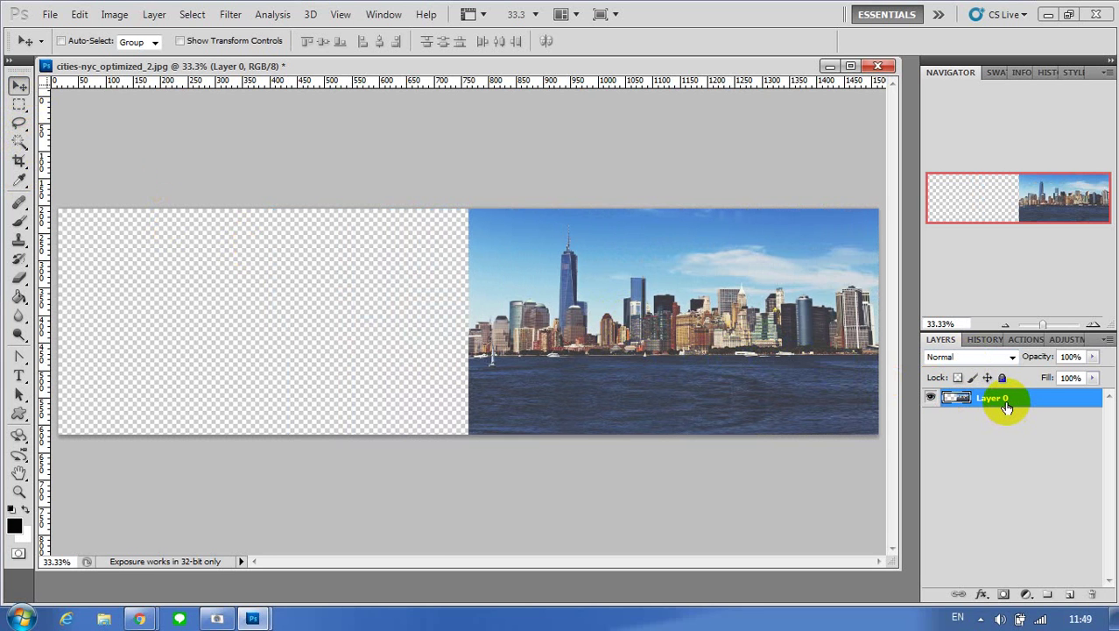
mouse_move(1007, 407)
mouse_down()
mouse_move(1069, 560)
mouse_move(1072, 593)
mouse_up()
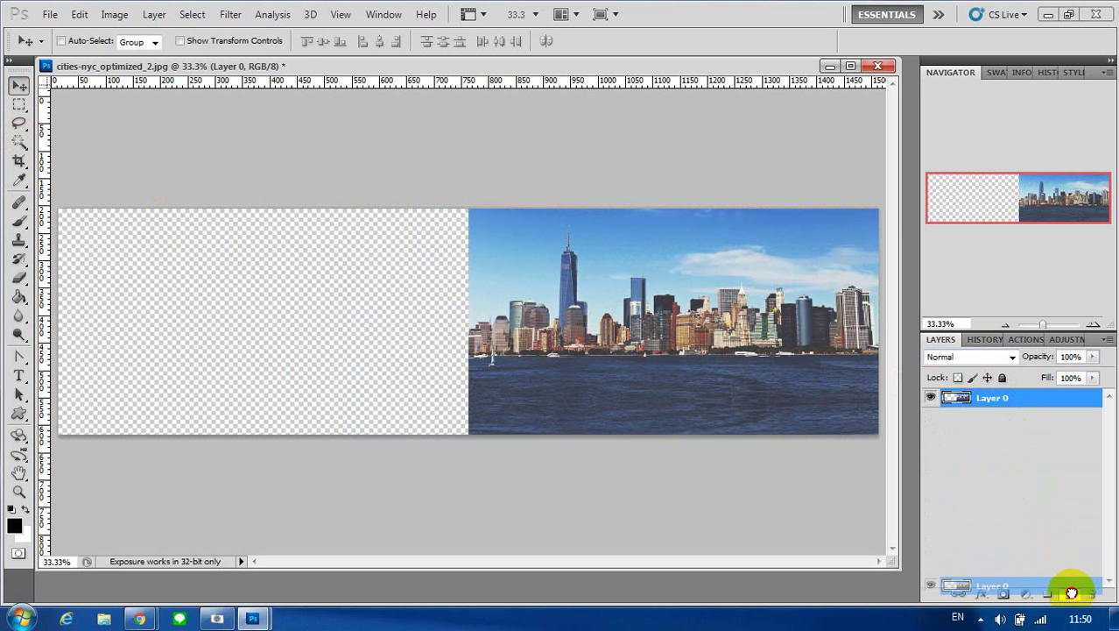
Duplicate Layer 0 and drag the copy left to fill the empty half
drag(1071, 593, 1071, 594)
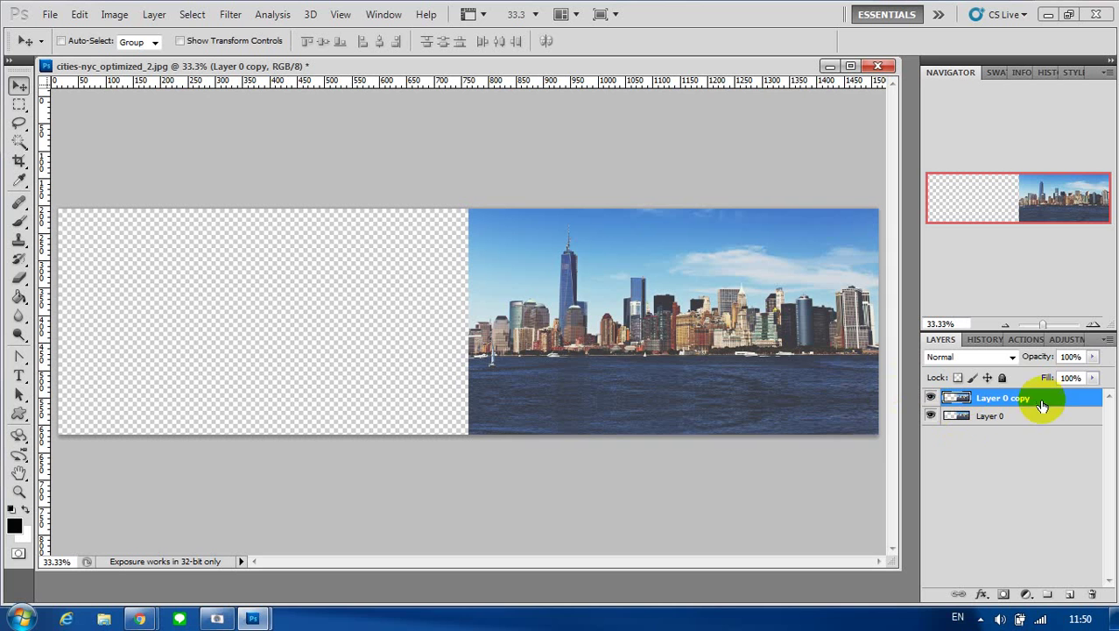
mouse_move(687, 356)
mouse_down()
mouse_move(669, 343)
mouse_move(345, 333)
mouse_move(271, 344)
mouse_up()
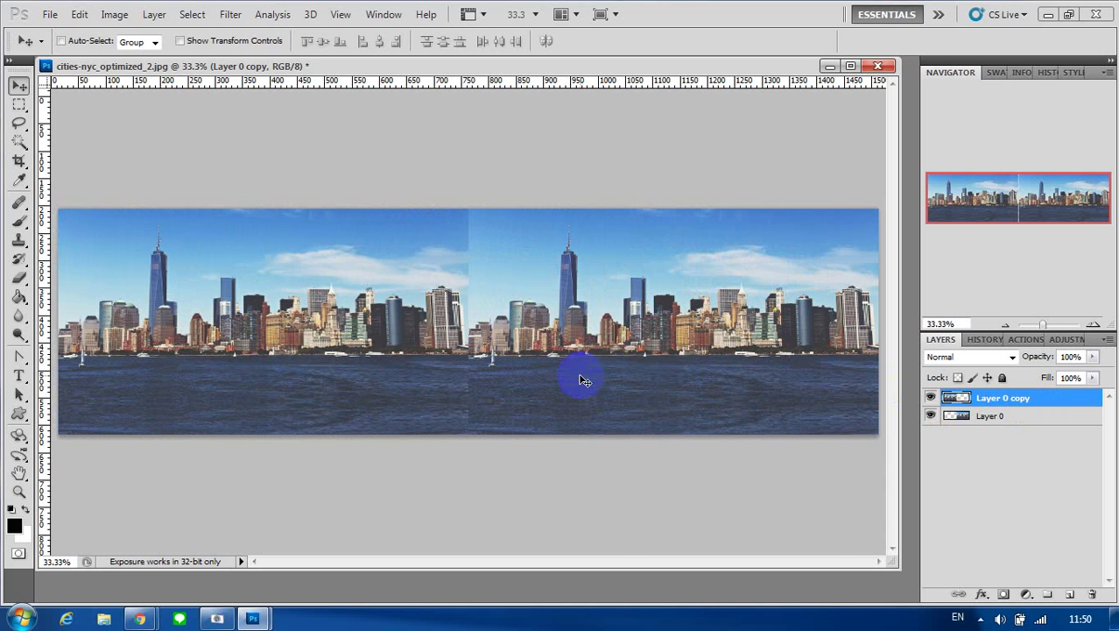
click(363, 310)
Flip Layer 0 copy horizontally with Edit > Transform > Flip Horizontal
click(79, 18)
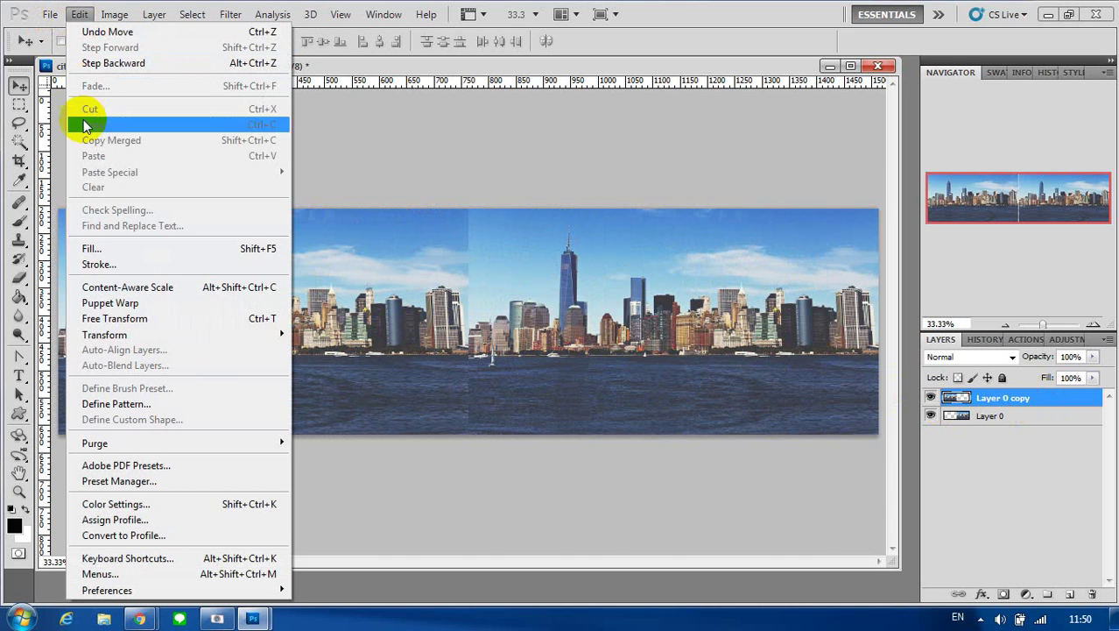
mouse_move(105, 335)
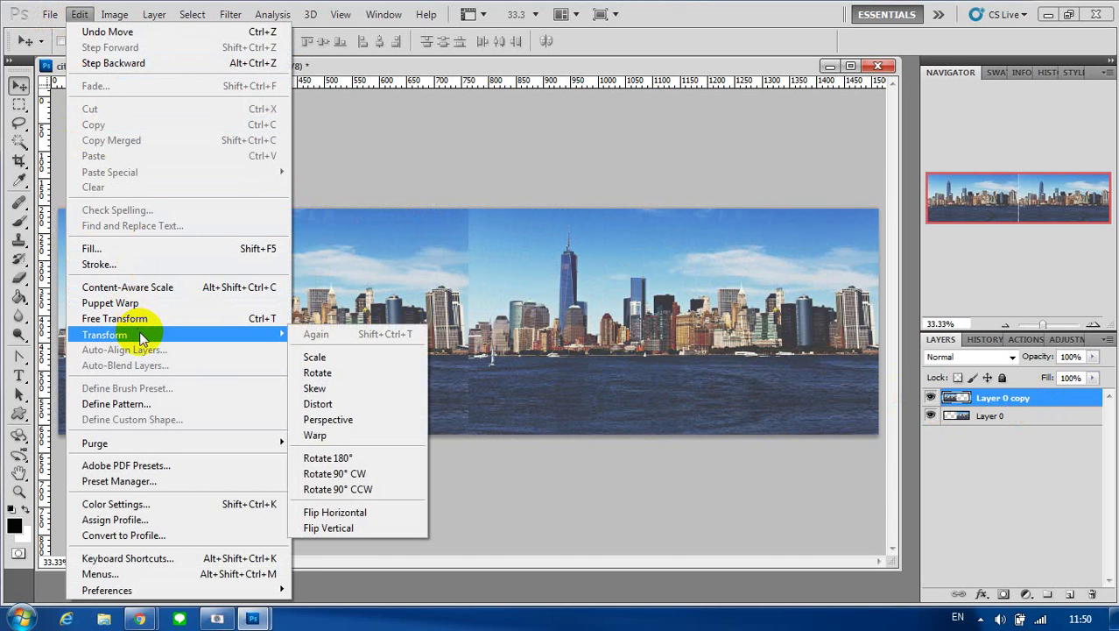
click(382, 512)
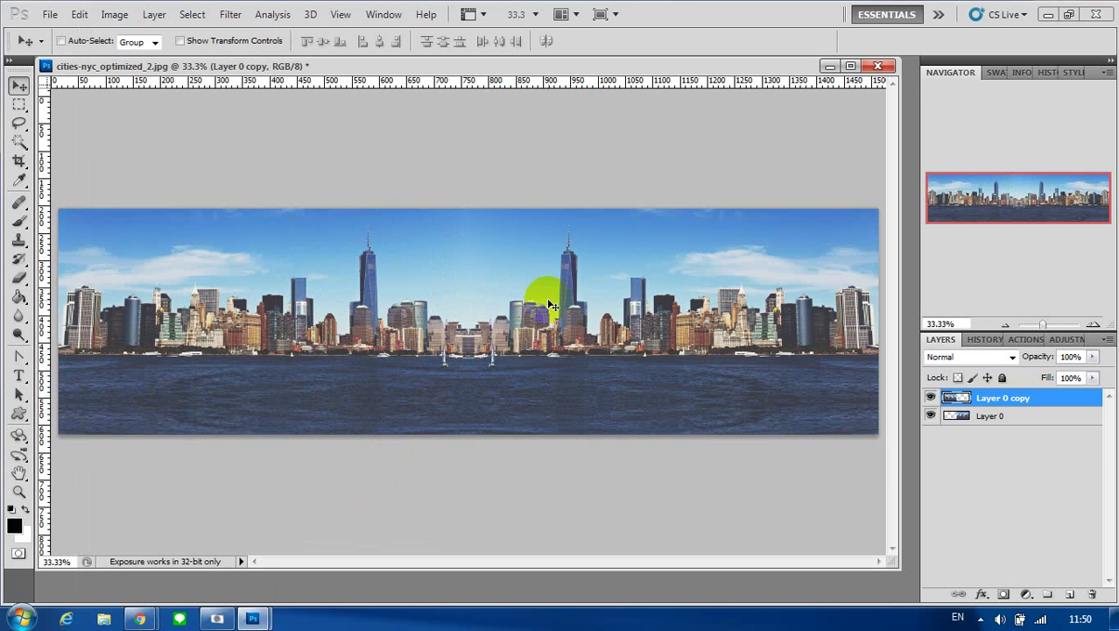
click(1042, 401)
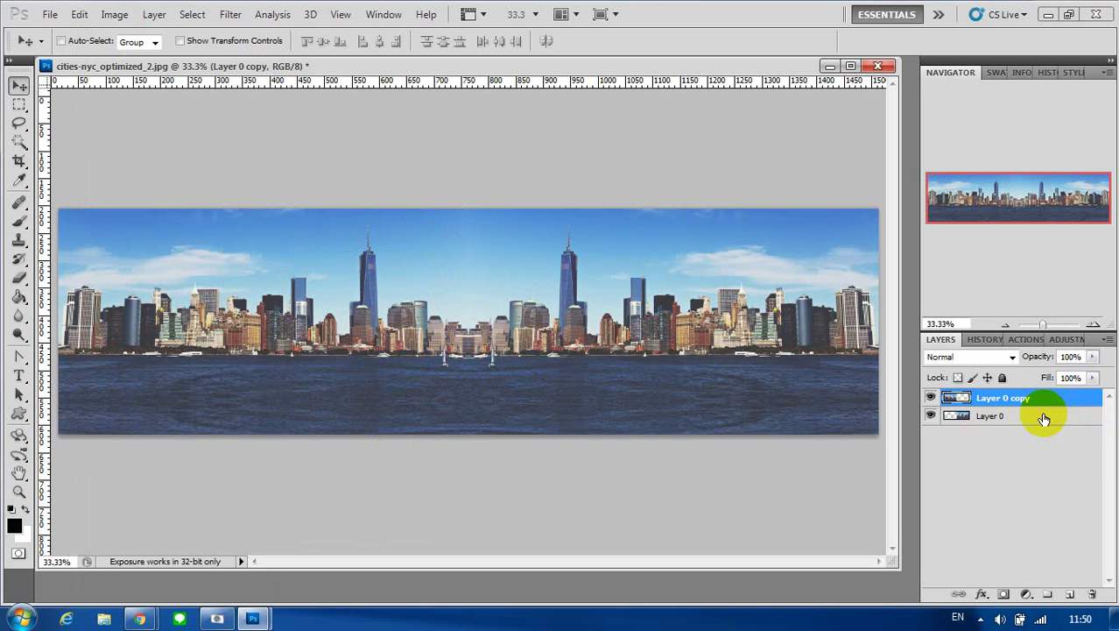
Select Layer 0 and Layer 0 copy together and apply Merge Layers
shift+click(1042, 420)
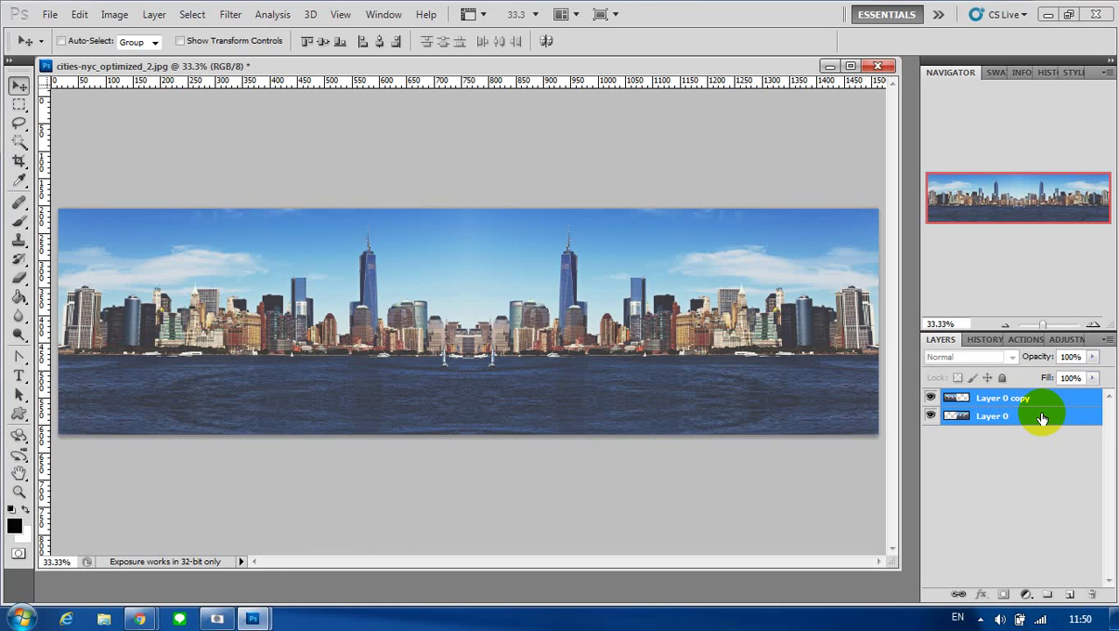
right_click(1043, 417)
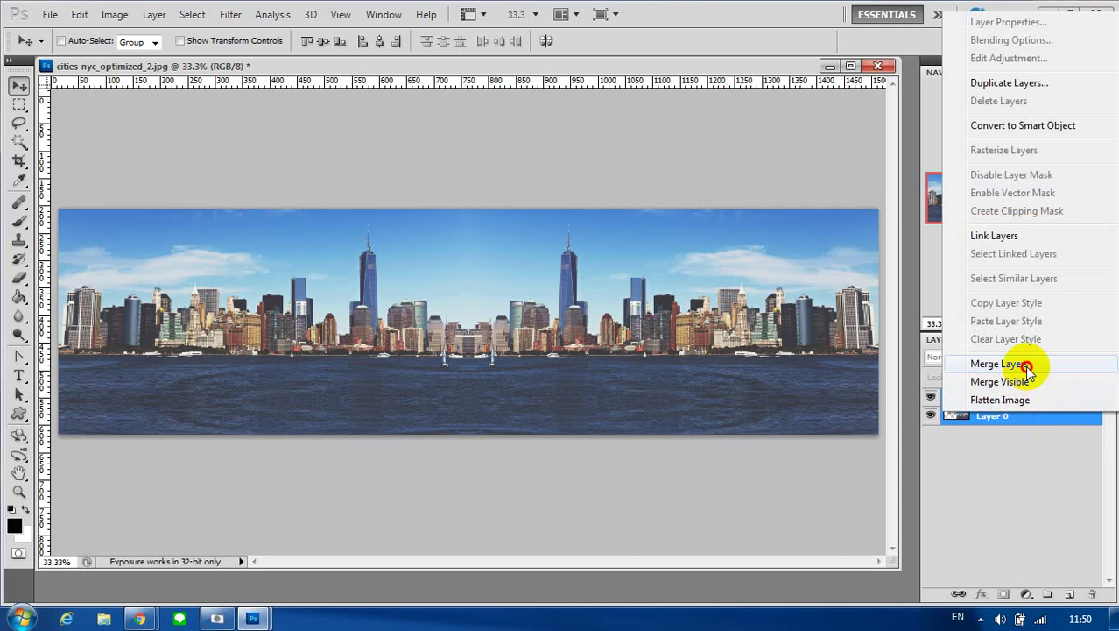
click(998, 364)
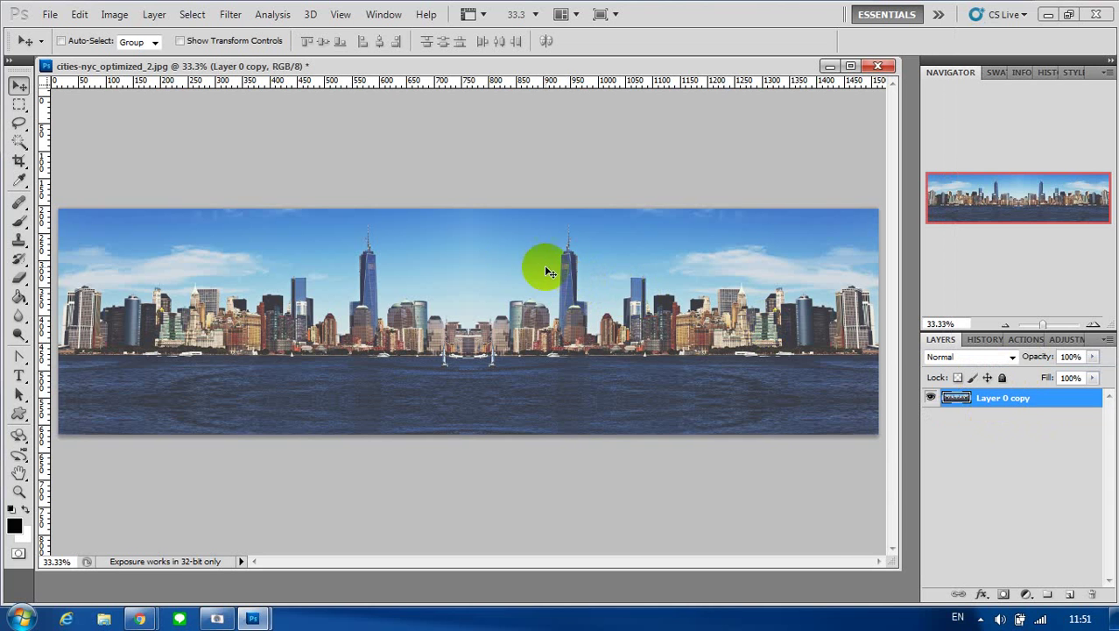
Resize the image to 3000 × 3000 pixels with Constrain Proportions turned off
click(116, 15)
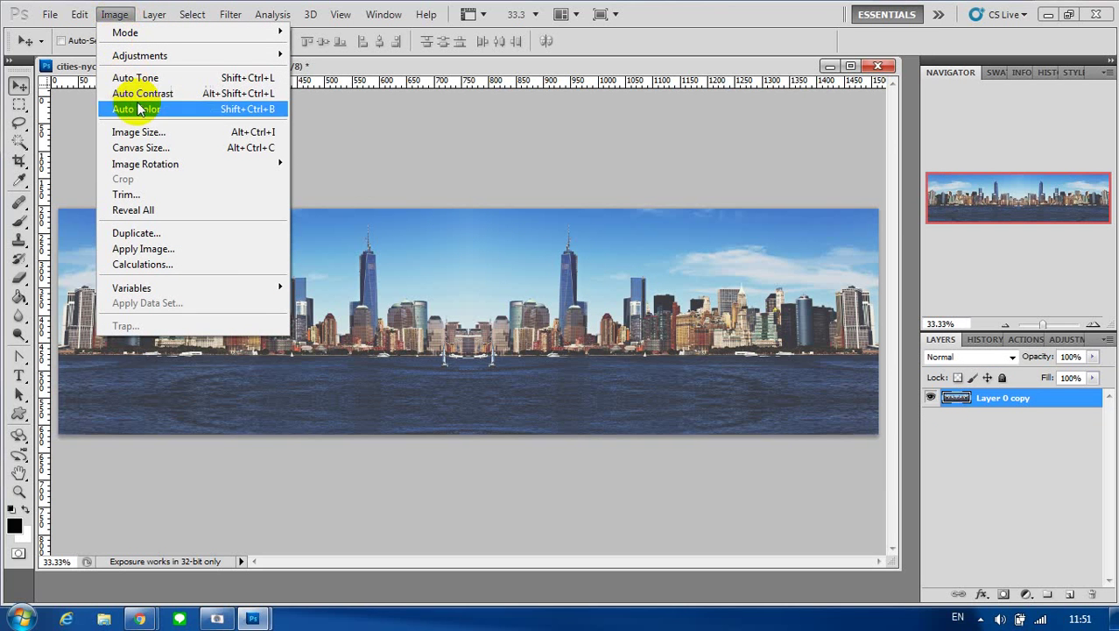
click(167, 136)
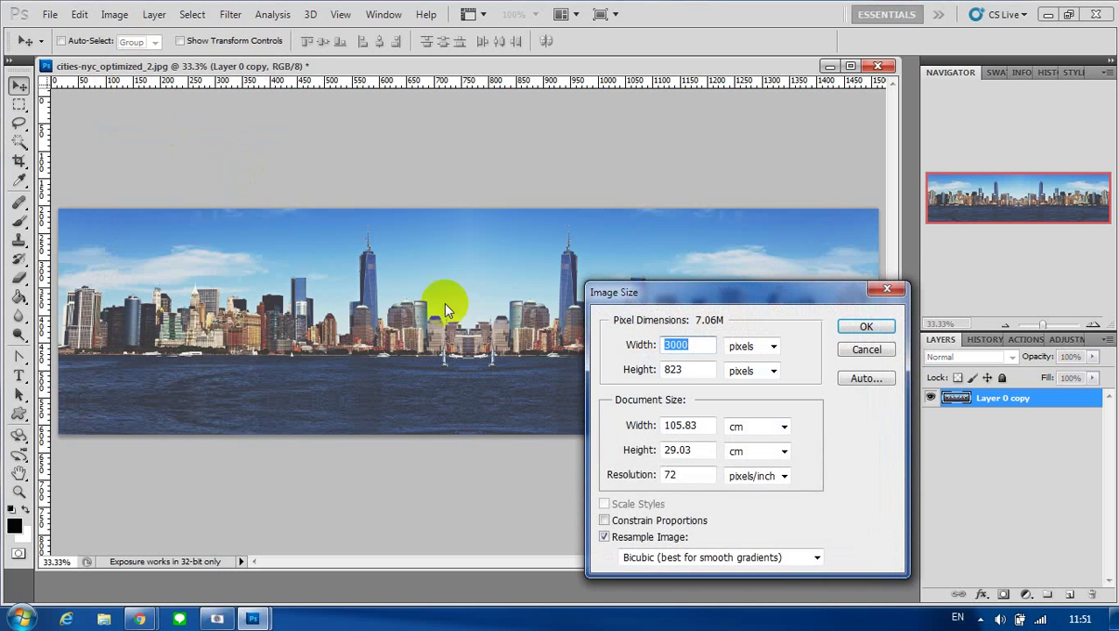
click(616, 522)
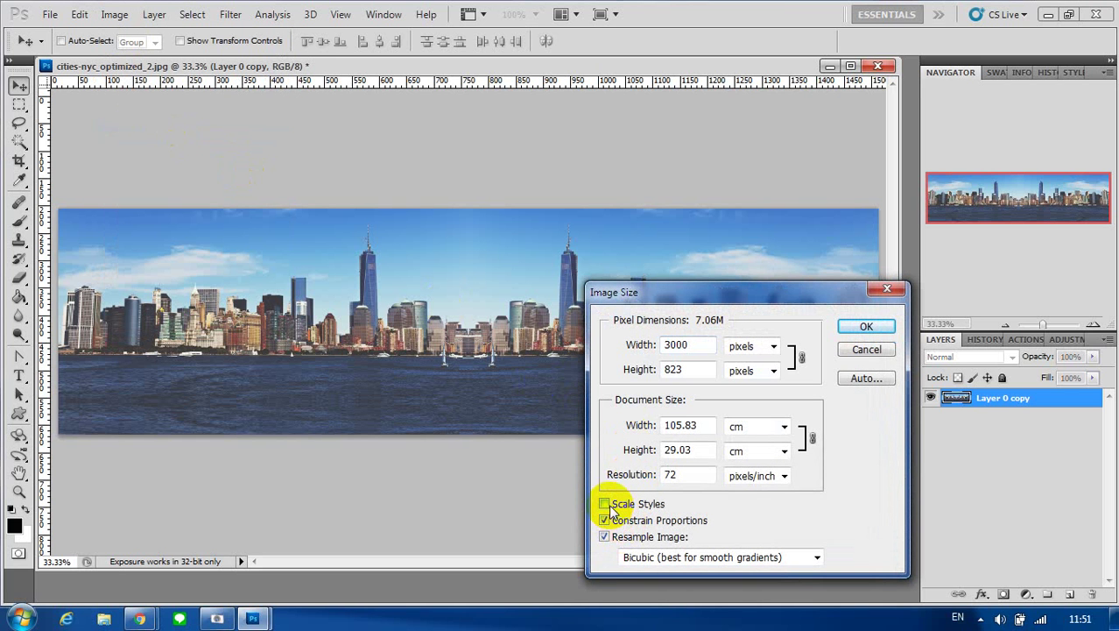
click(608, 504)
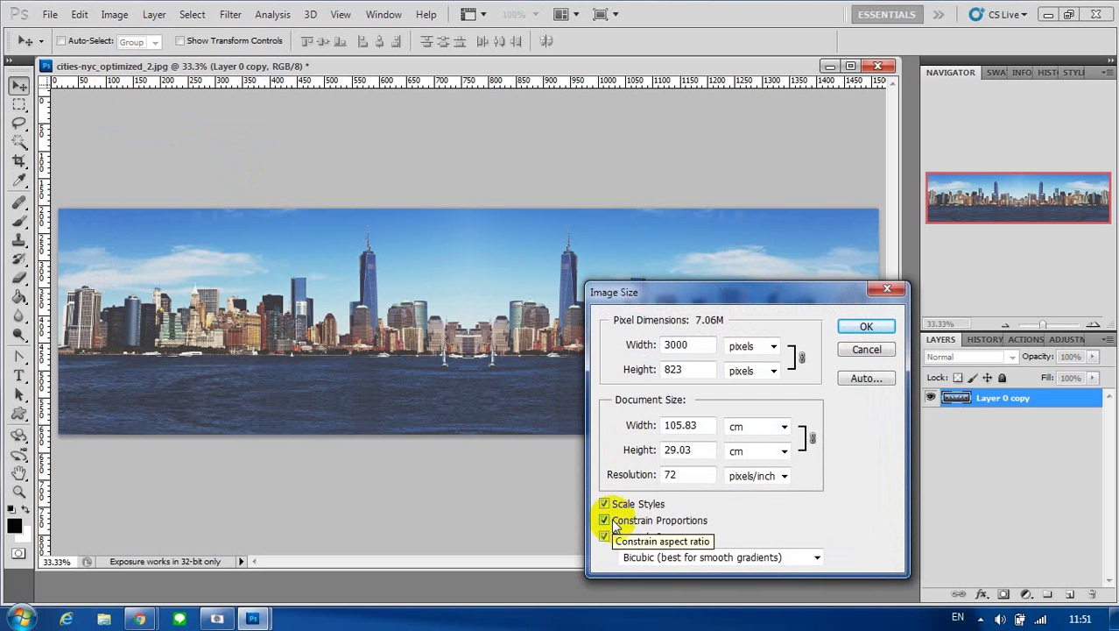
click(614, 522)
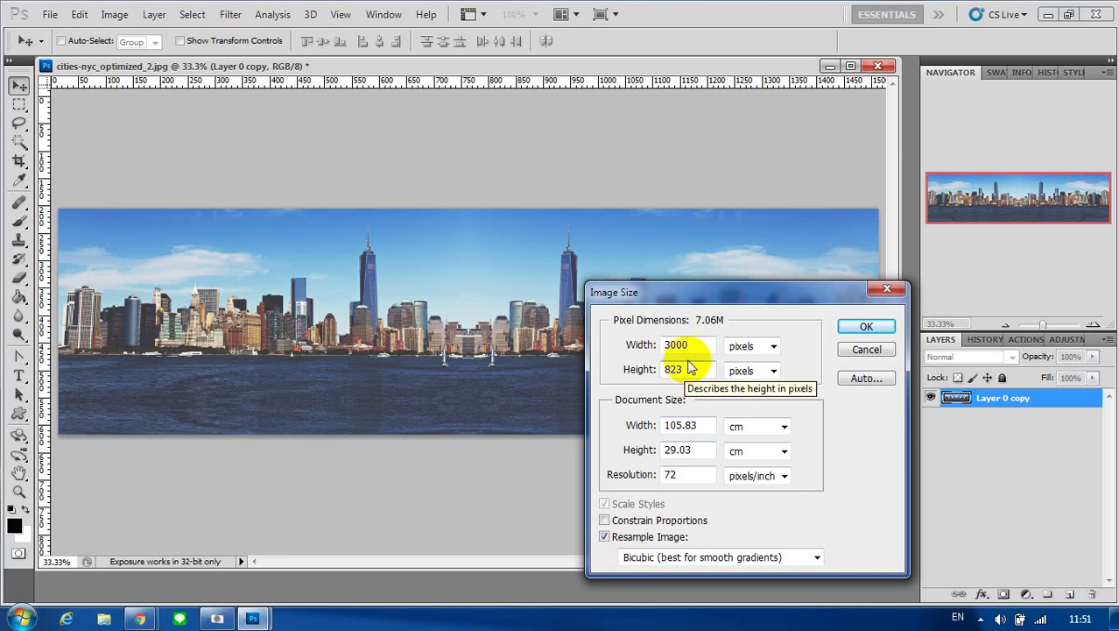
drag(687, 345, 661, 348)
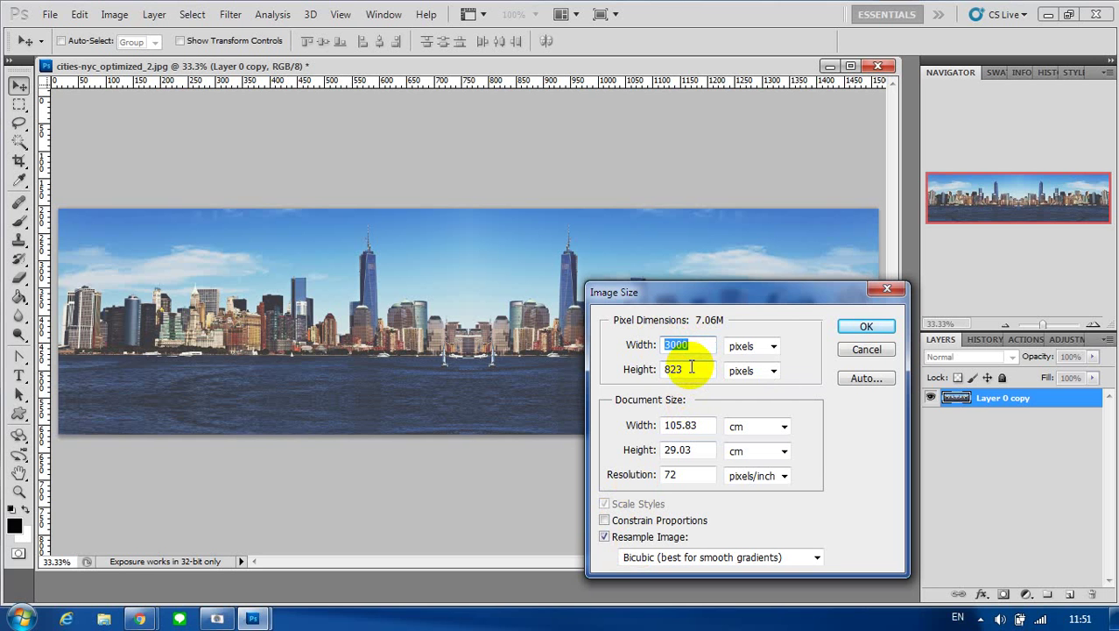
click(649, 373)
text(3000)
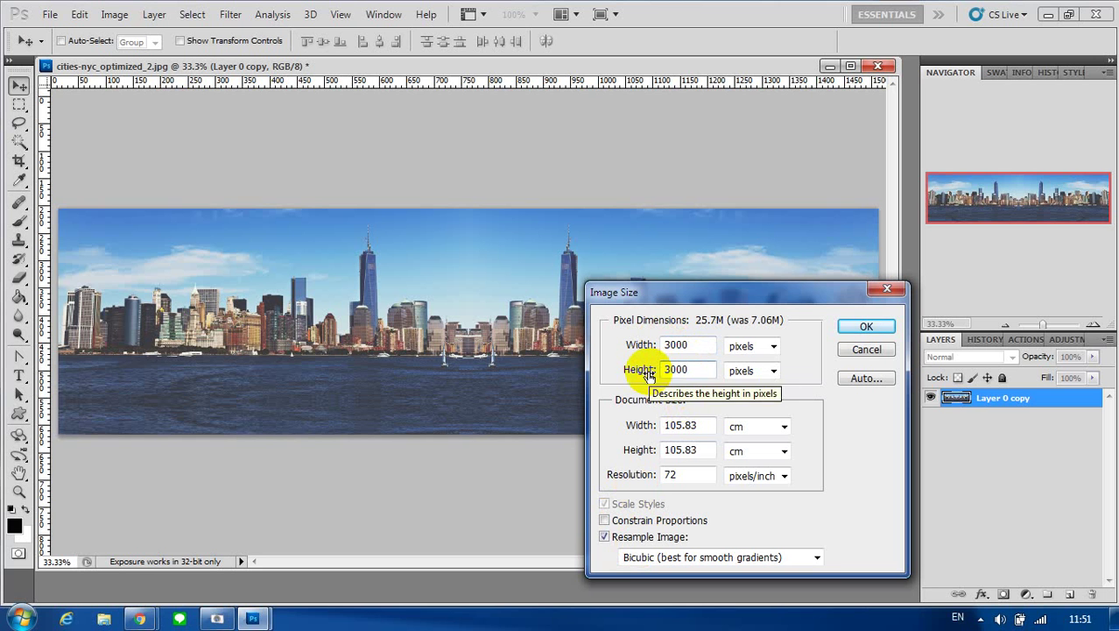
click(866, 328)
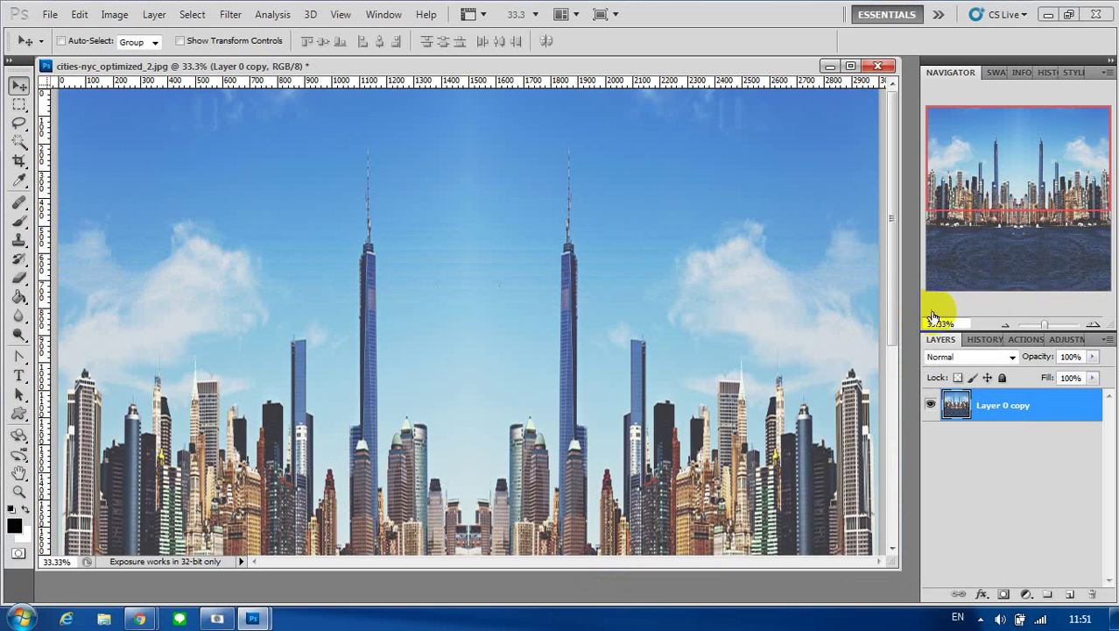
click(1003, 325)
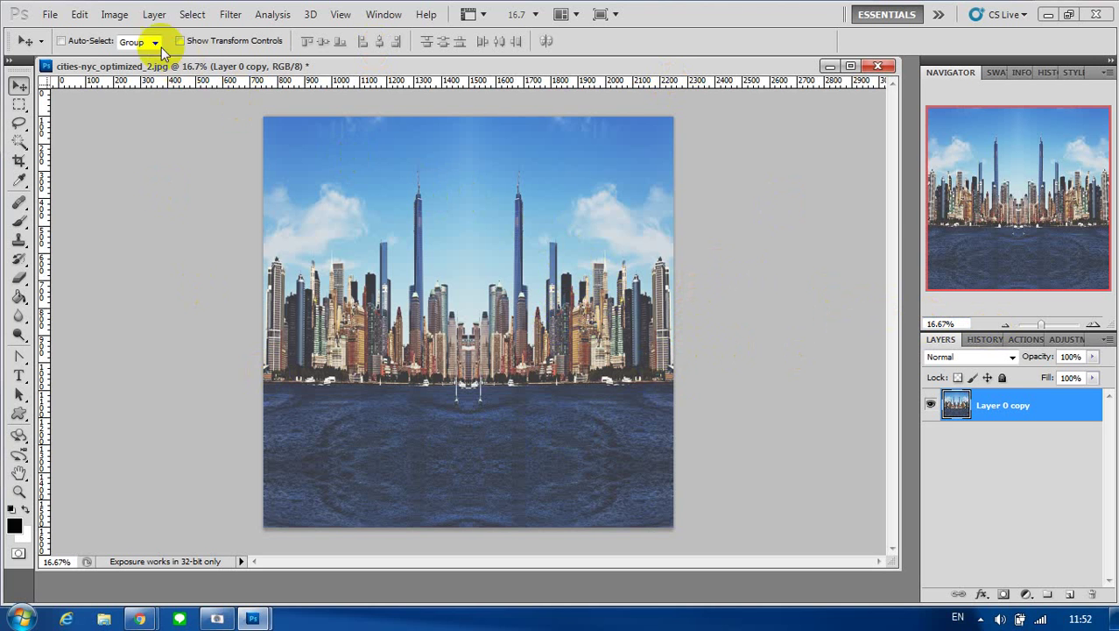
Apply Image Rotation > Flip Canvas Vertical to the square image
click(121, 21)
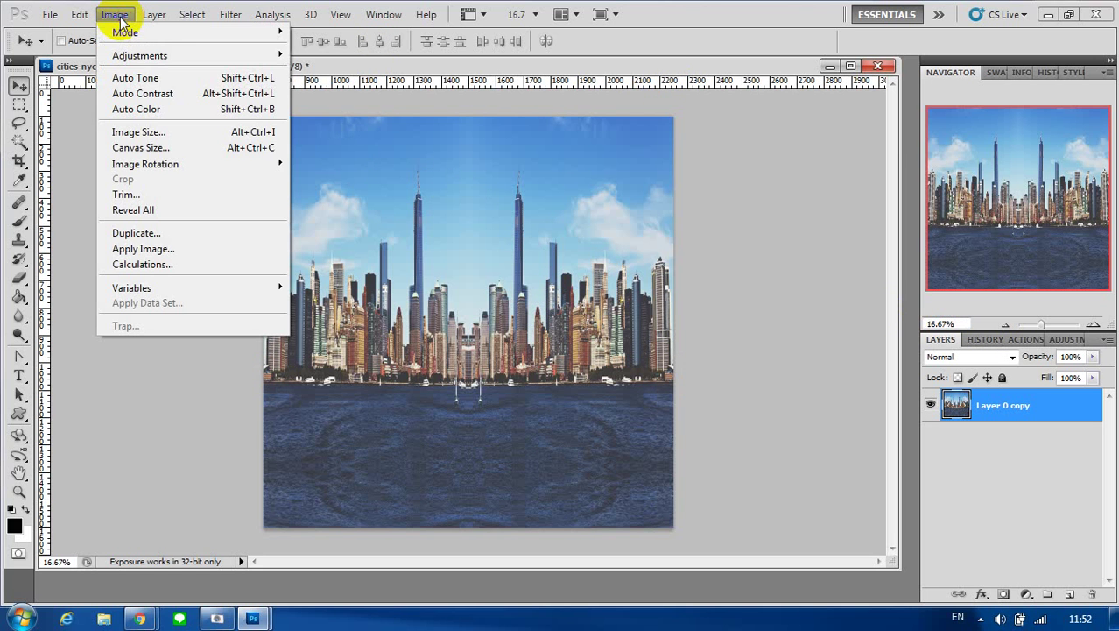
mouse_move(146, 164)
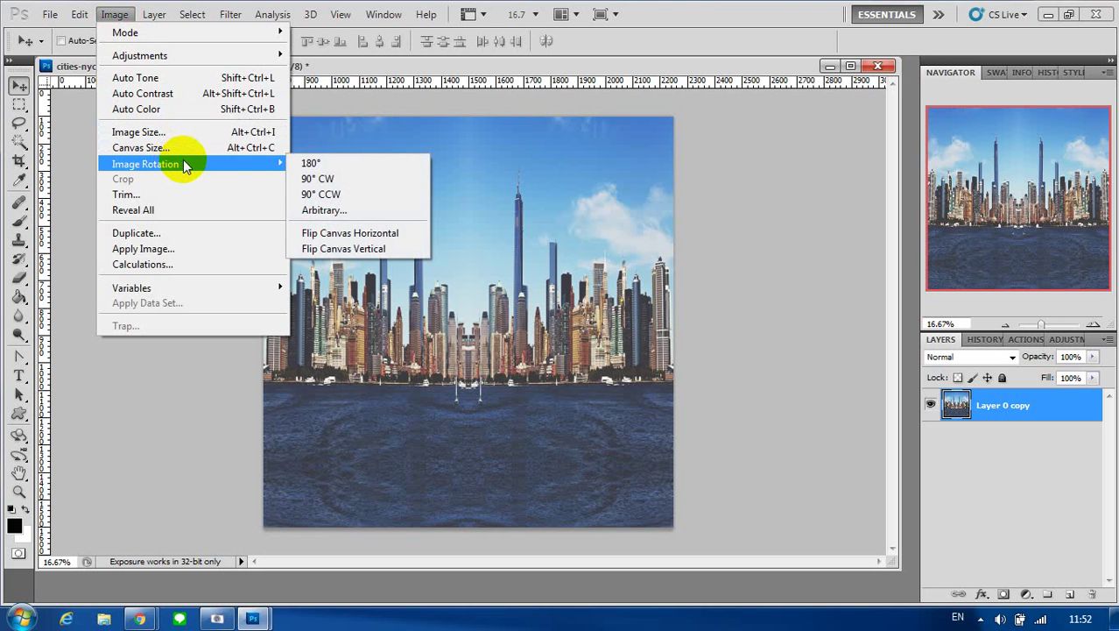
click(389, 251)
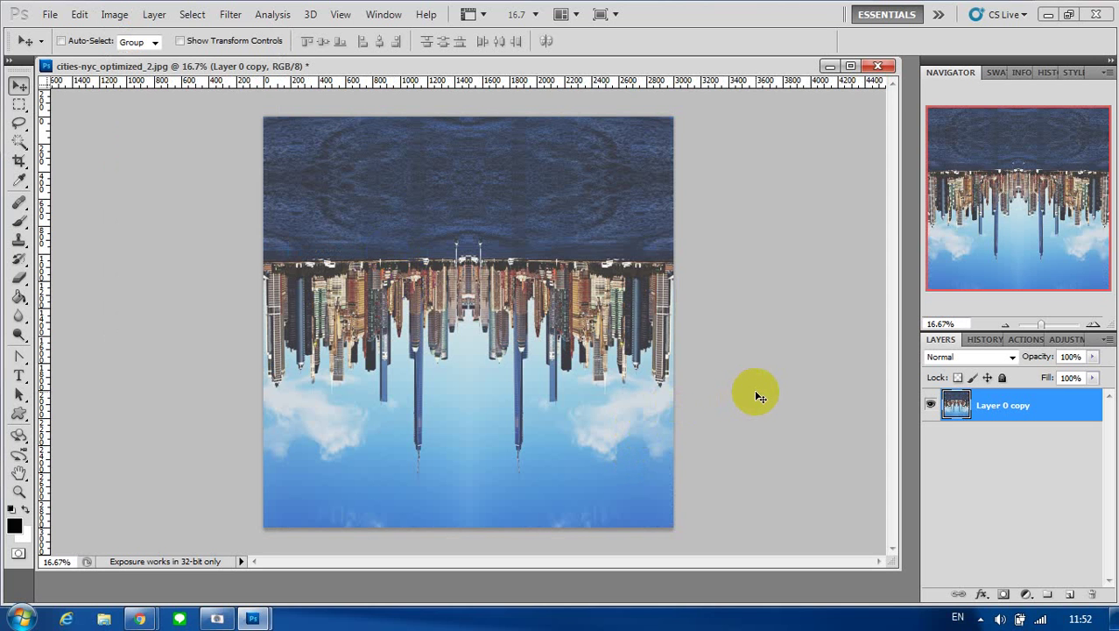
Apply Polar Coordinates (Rectangular to Polar) to wrap the skyline into a round tiny planet
click(229, 14)
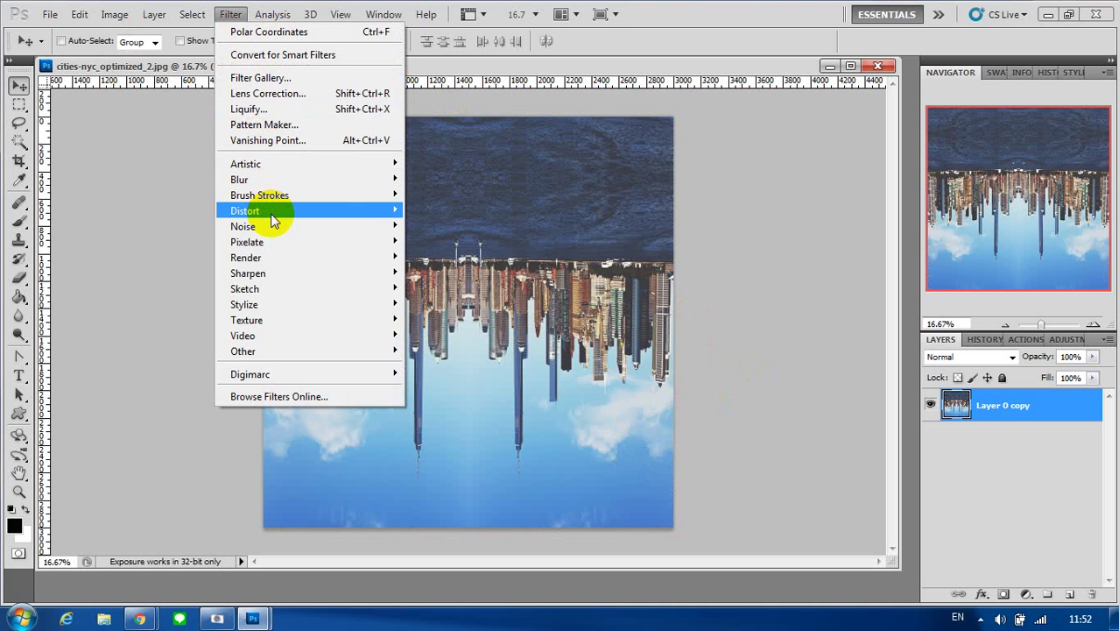
mouse_move(246, 210)
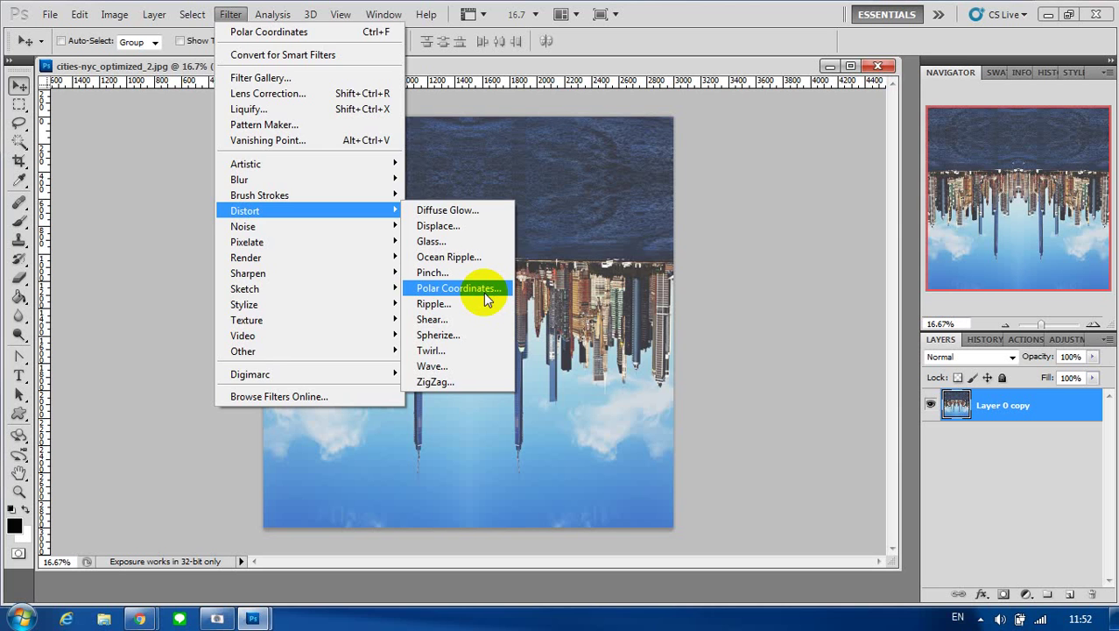
click(484, 292)
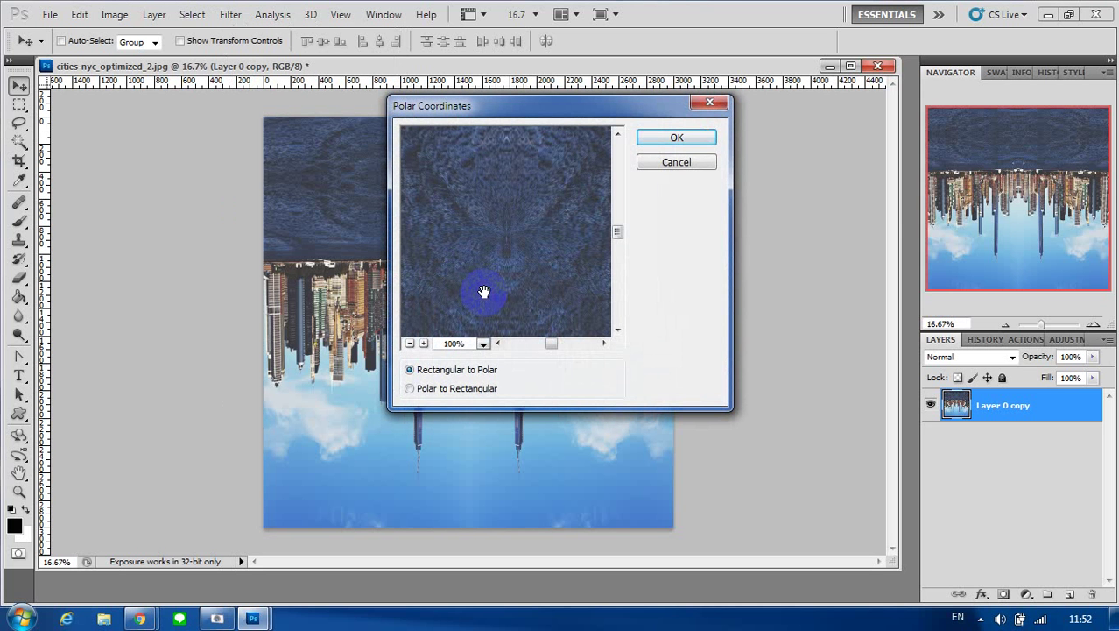
click(411, 343)
click(411, 343)
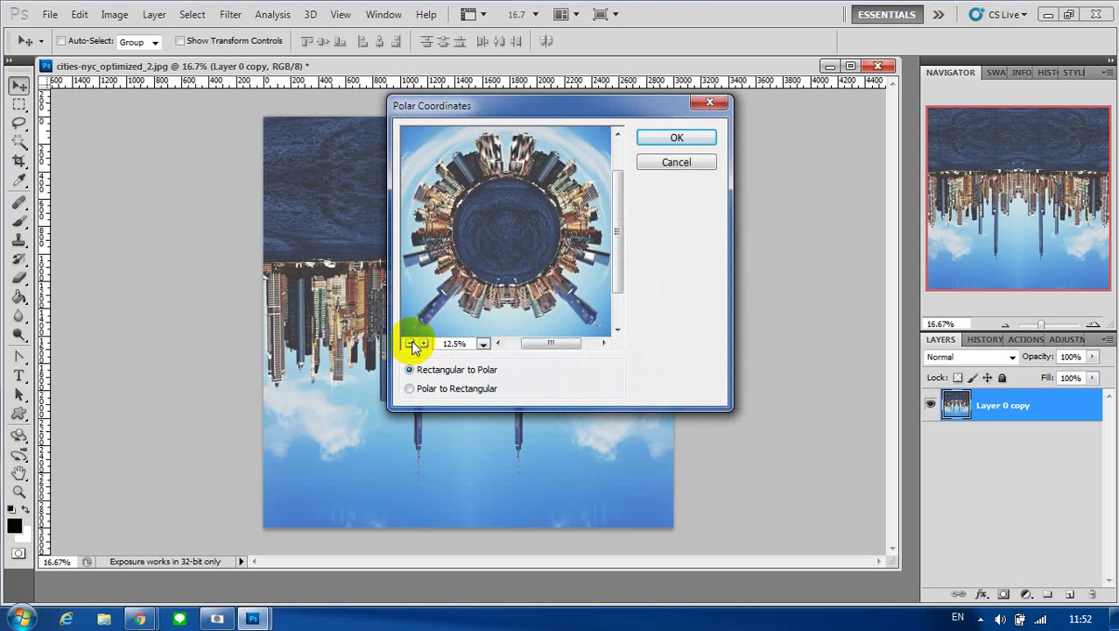
click(683, 140)
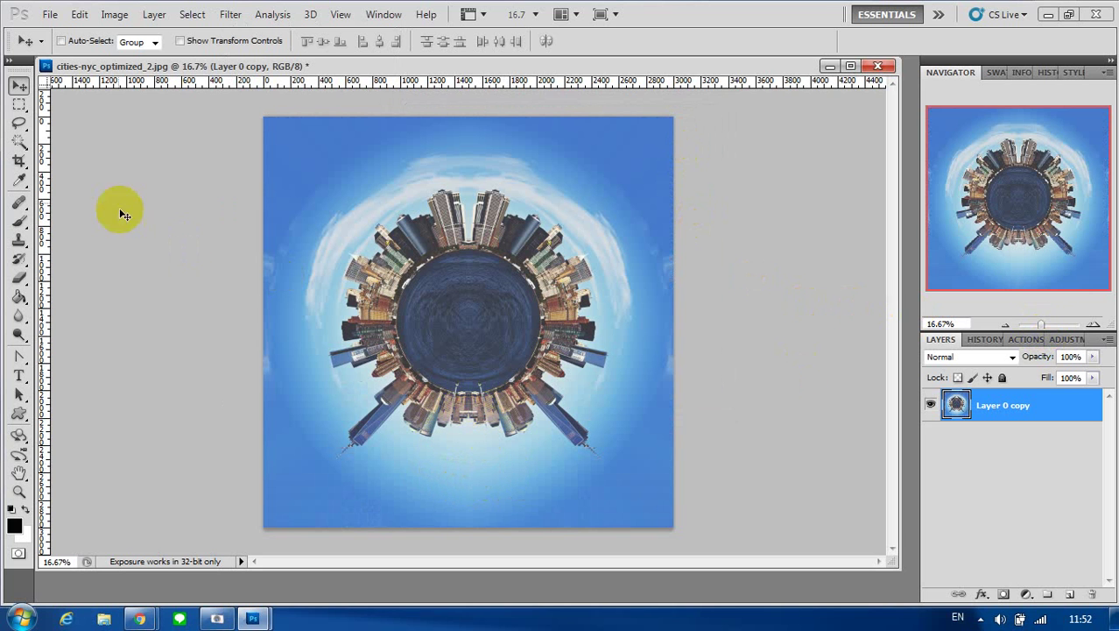
Lasso the tall building at the planet's top and copy it to a new Layer 1
click(20, 125)
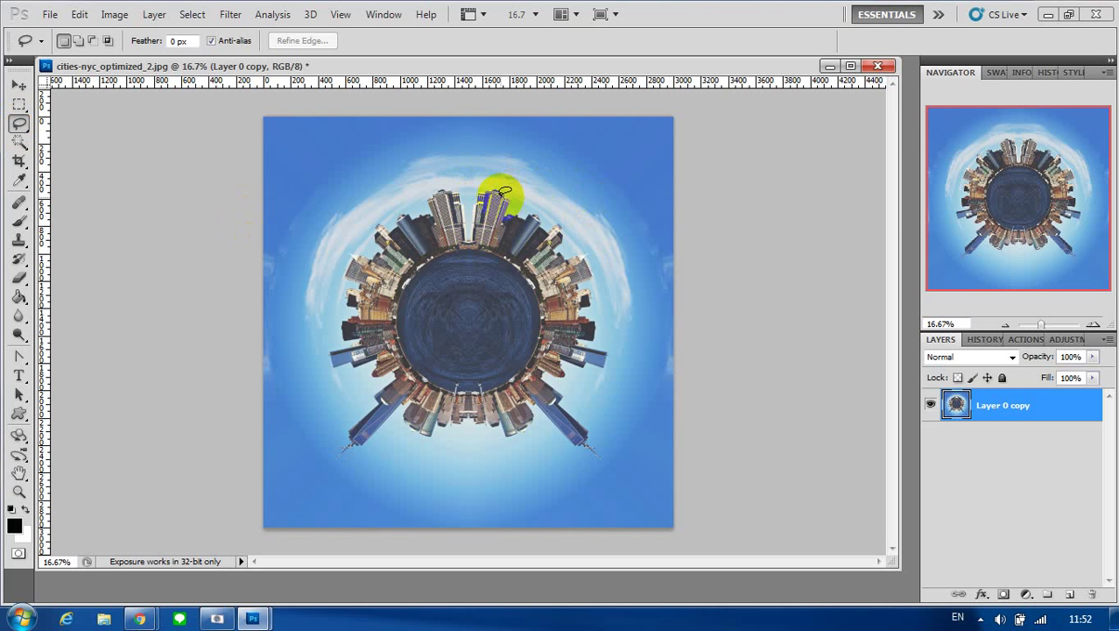
click(19, 125)
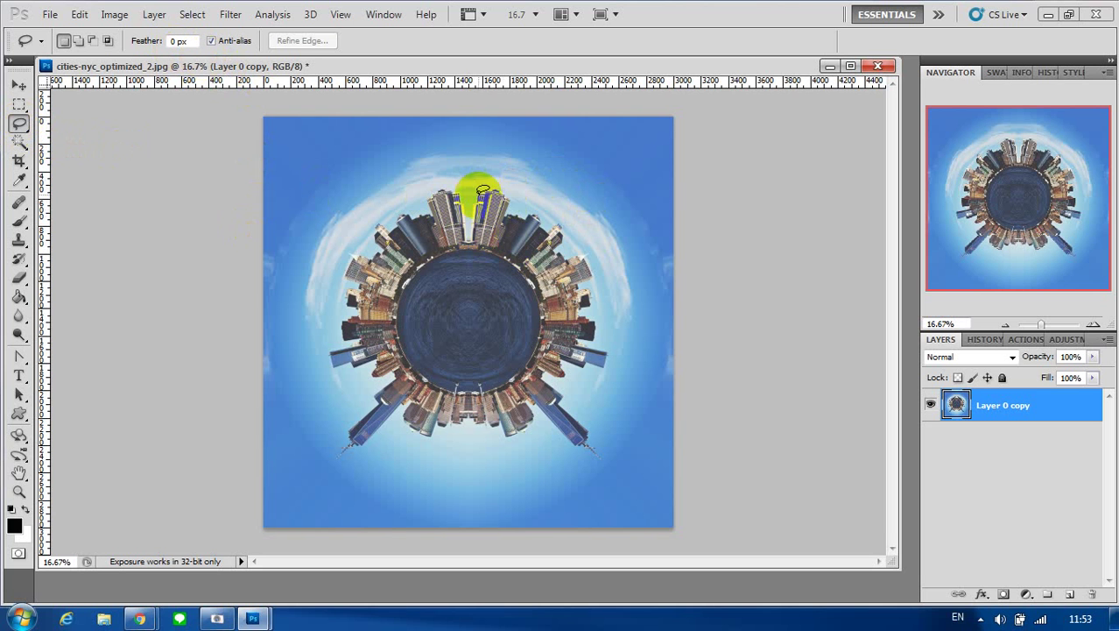
mouse_move(473, 200)
mouse_down()
mouse_move(485, 256)
mouse_move(512, 188)
mouse_move(473, 200)
mouse_up()
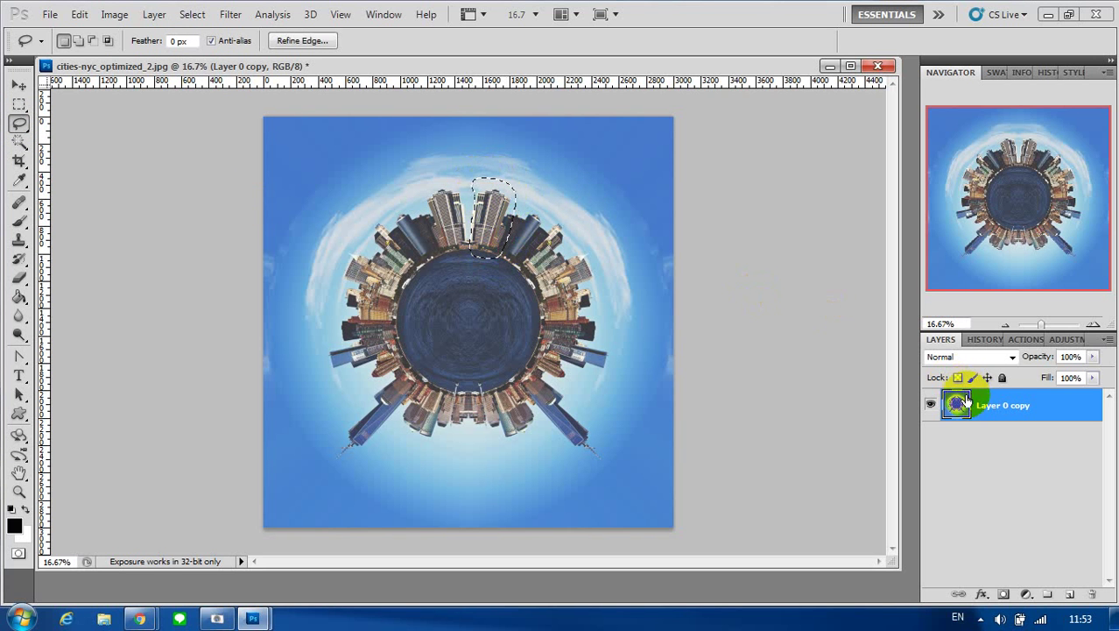
drag(542, 321, 517, 238)
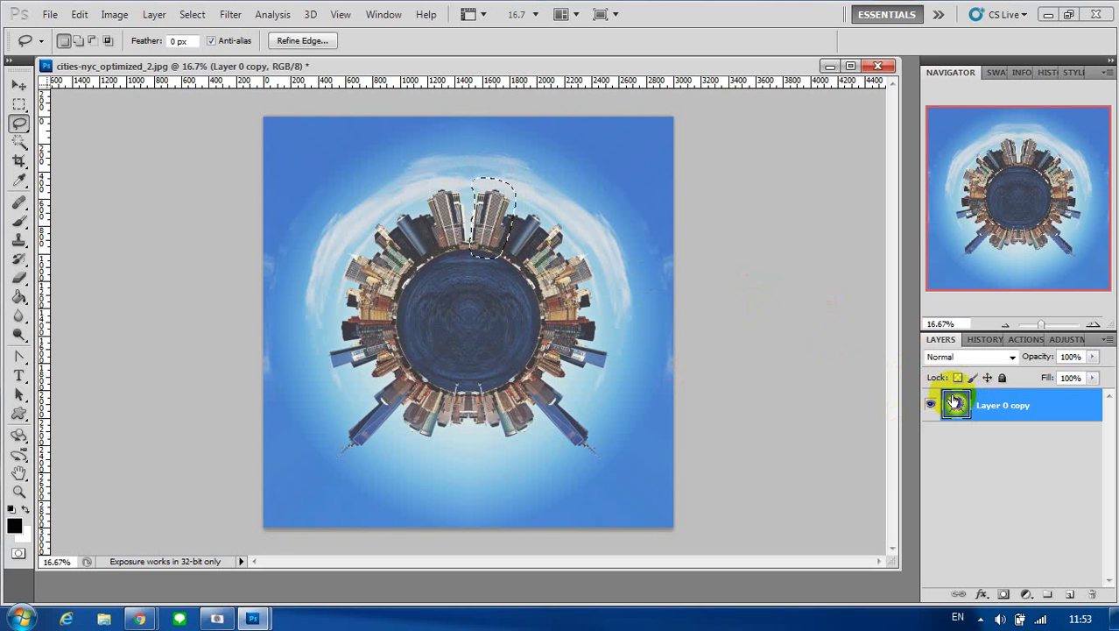
key(ctrl+j)
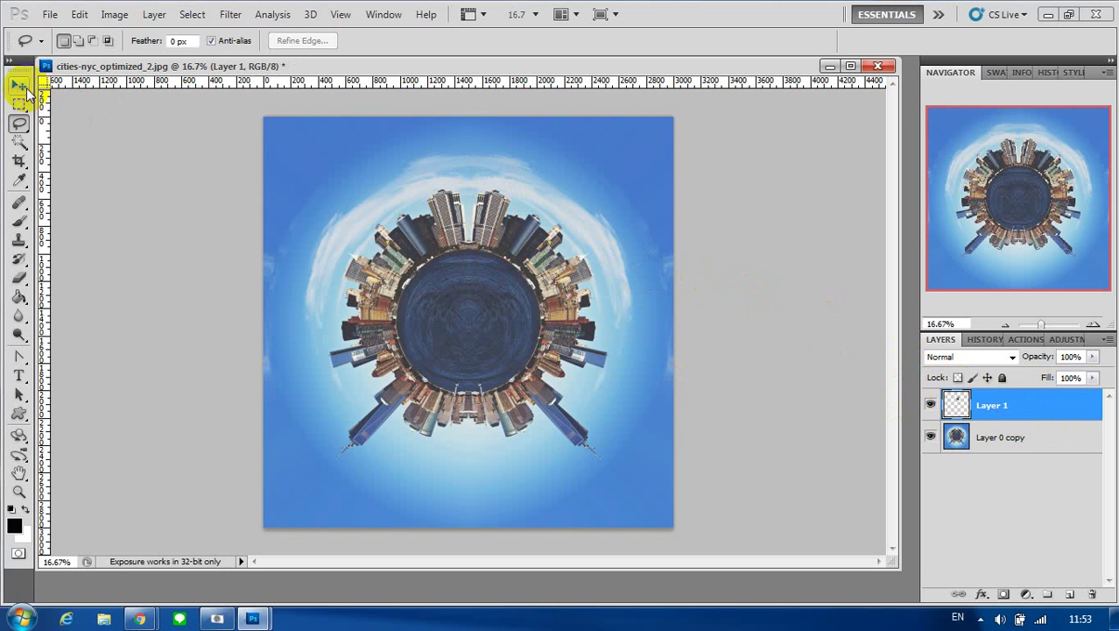
Free-transform the copied building and move it to the planet's right side
click(20, 85)
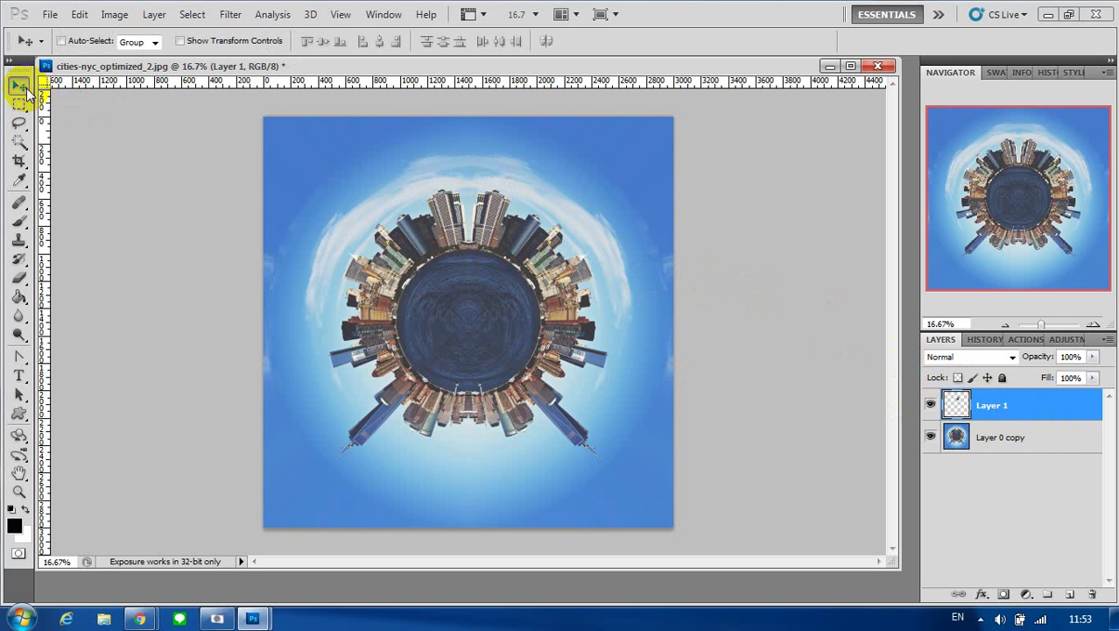
click(203, 44)
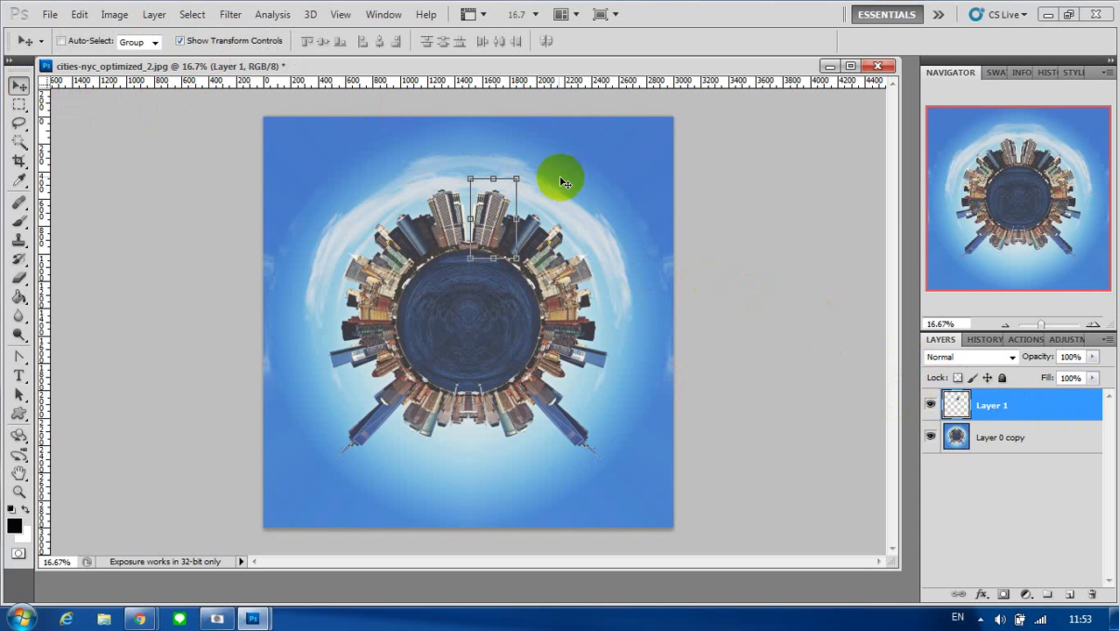
double_click(493, 188)
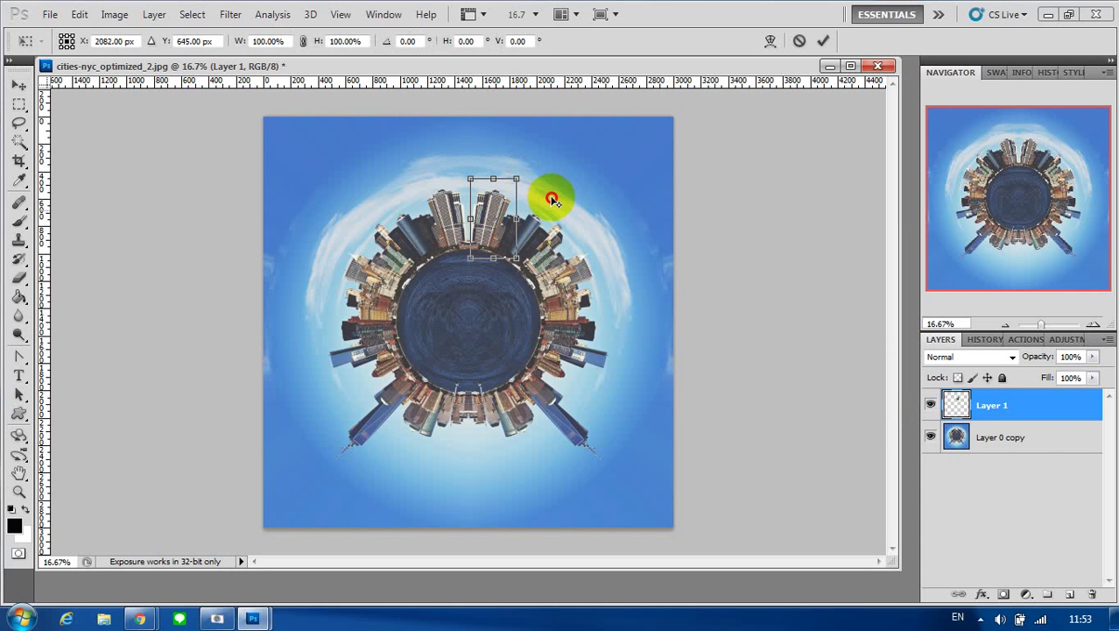
mouse_move(497, 208)
mouse_down()
mouse_move(594, 194)
mouse_move(421, 412)
mouse_up()
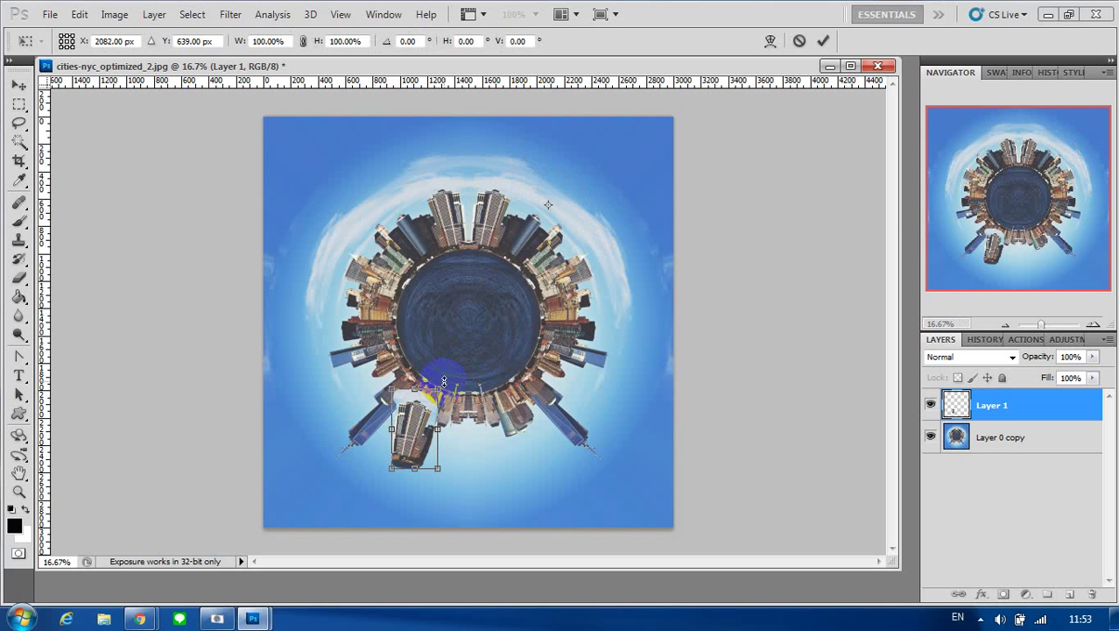
drag(444, 381, 429, 395)
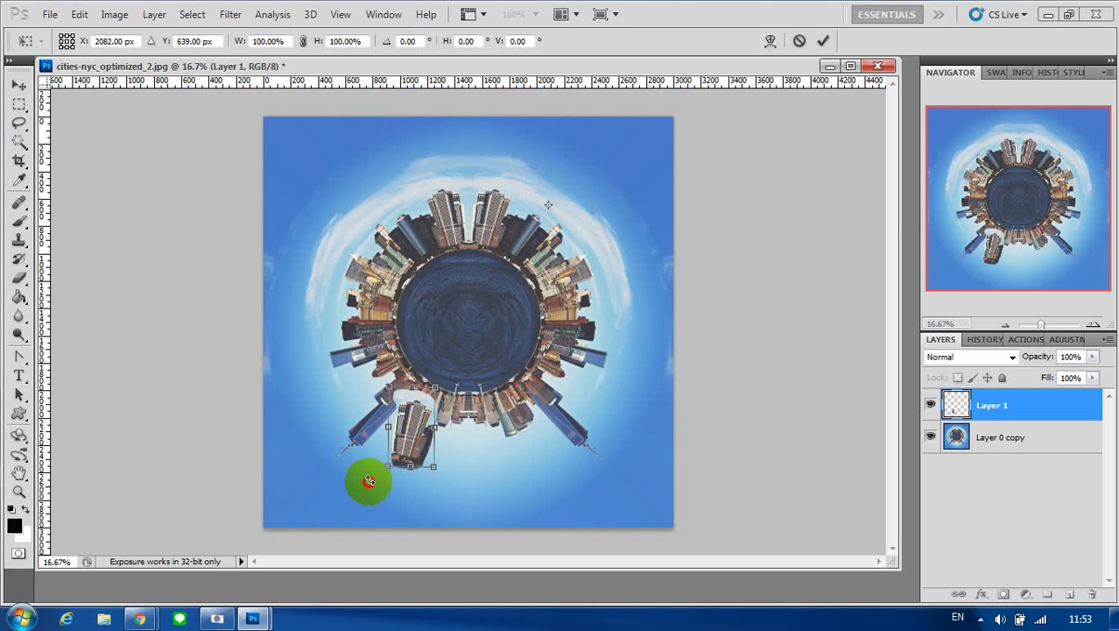
Rotate the building about 166° upside down into the bottom gap and commit it
drag(368, 481, 505, 500)
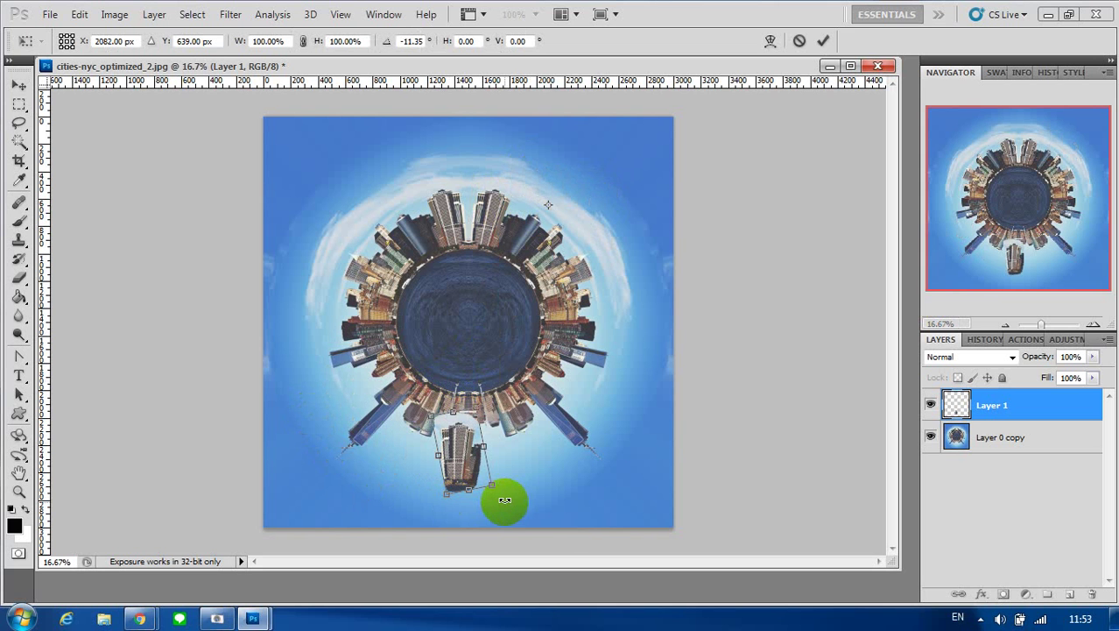
mouse_move(504, 500)
mouse_down()
mouse_move(506, 395)
mouse_move(465, 438)
mouse_up()
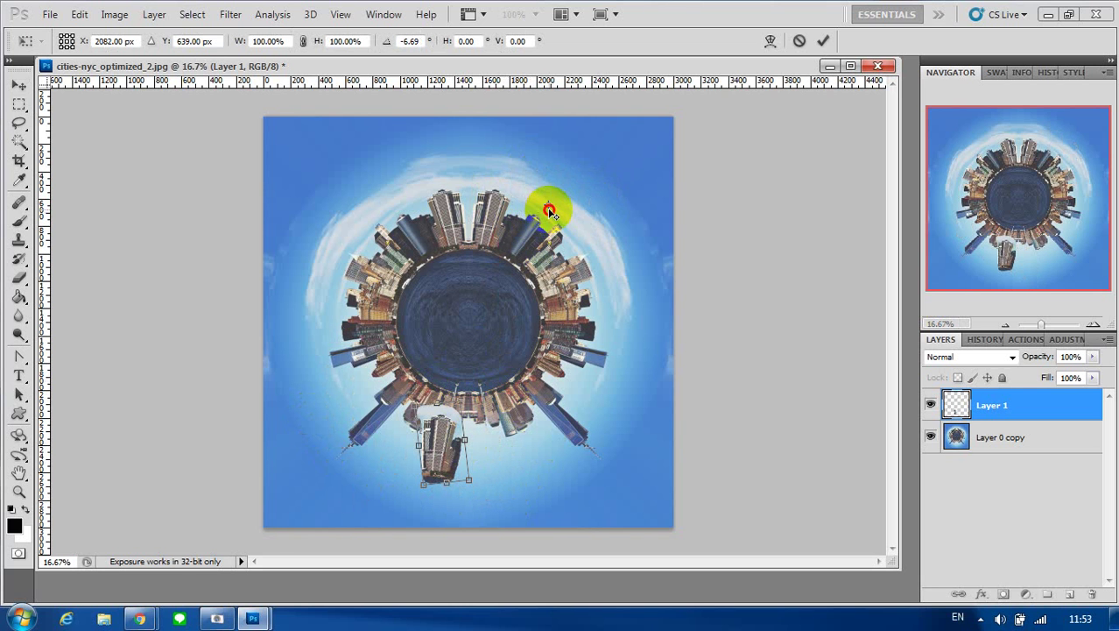
drag(549, 211, 447, 454)
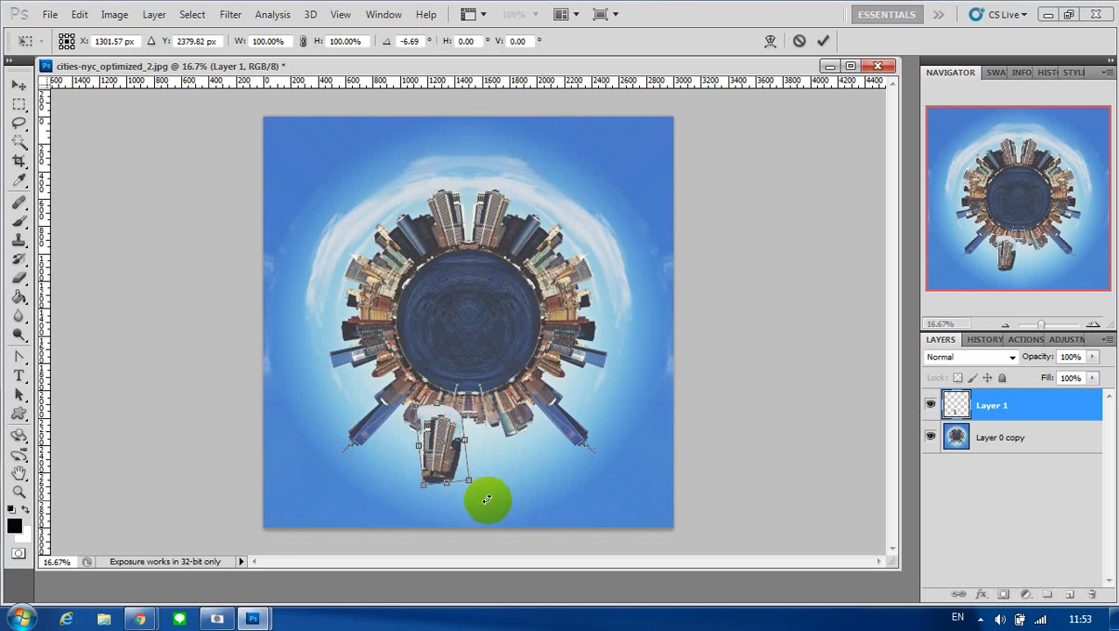
drag(487, 500, 381, 370)
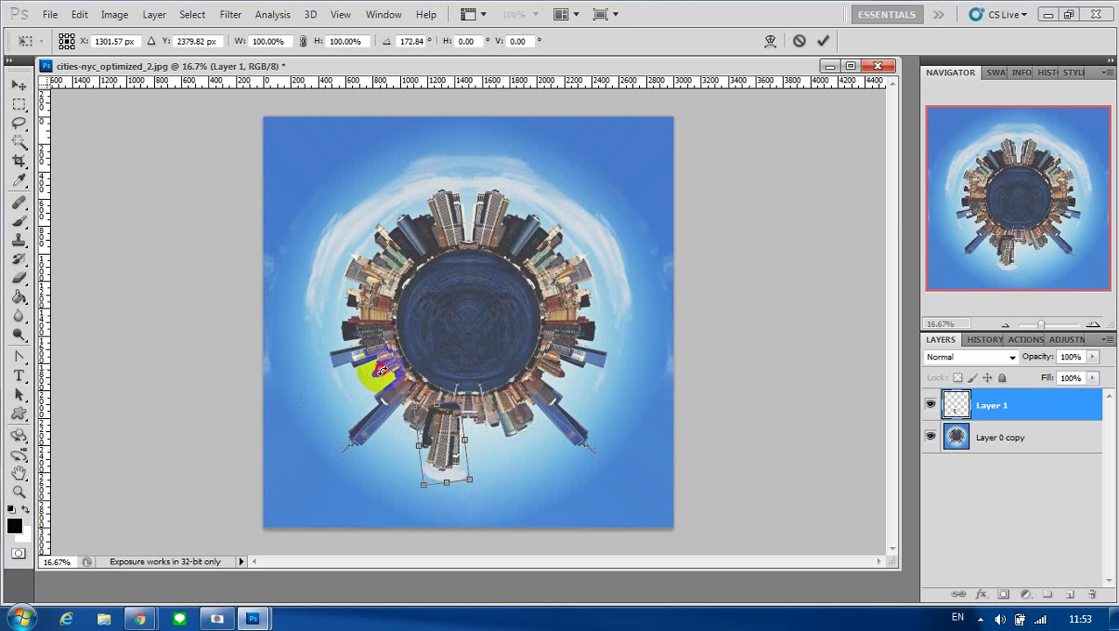
drag(445, 455, 470, 447)
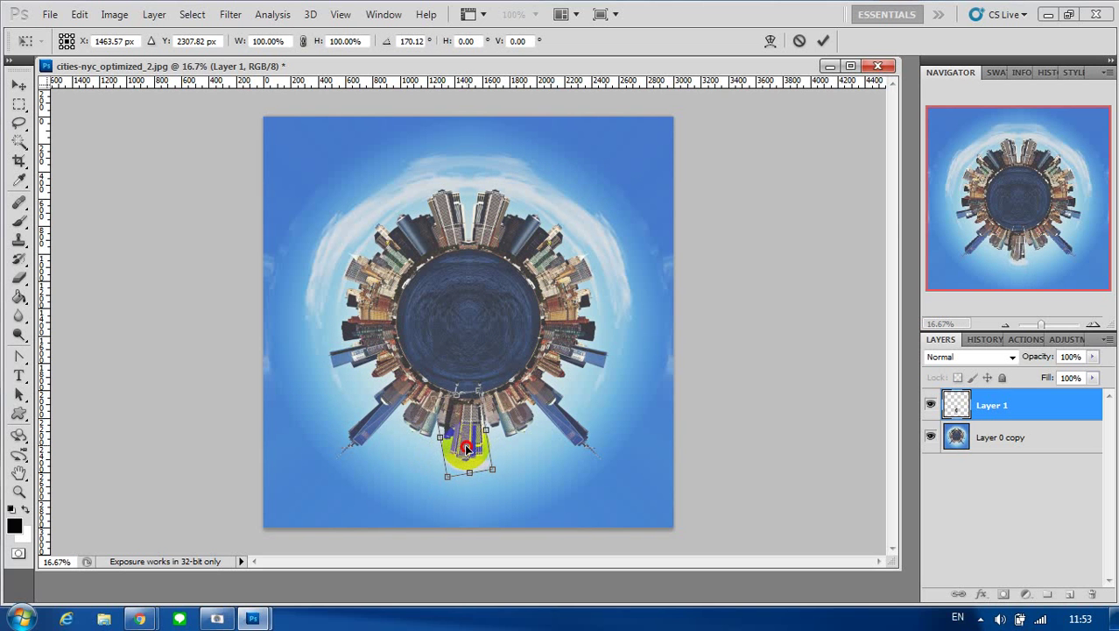
drag(470, 448, 470, 450)
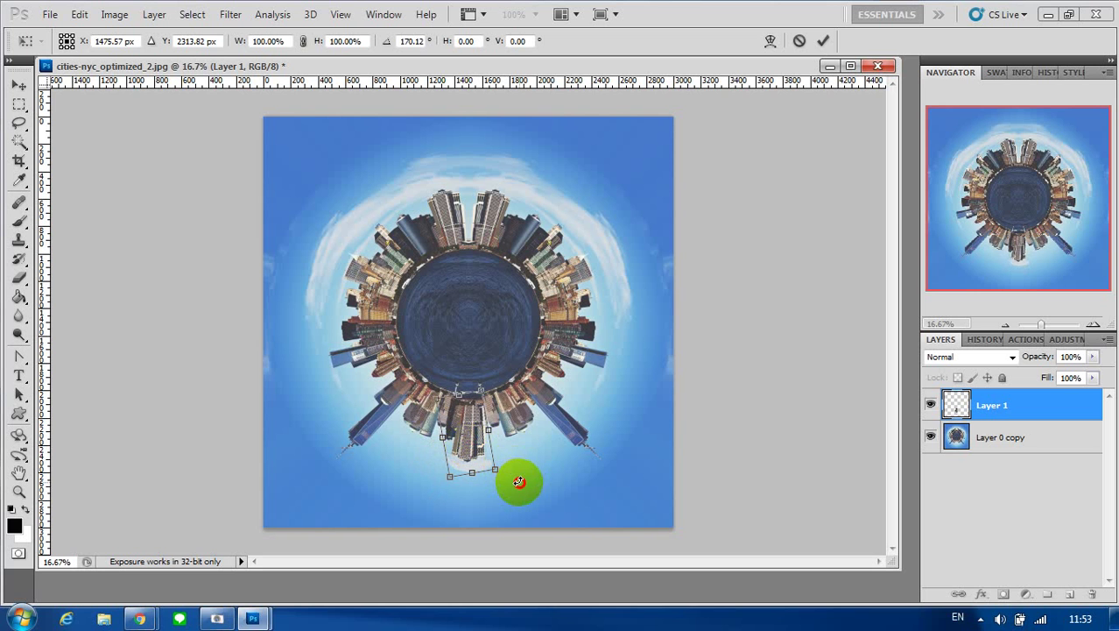
drag(519, 482, 473, 442)
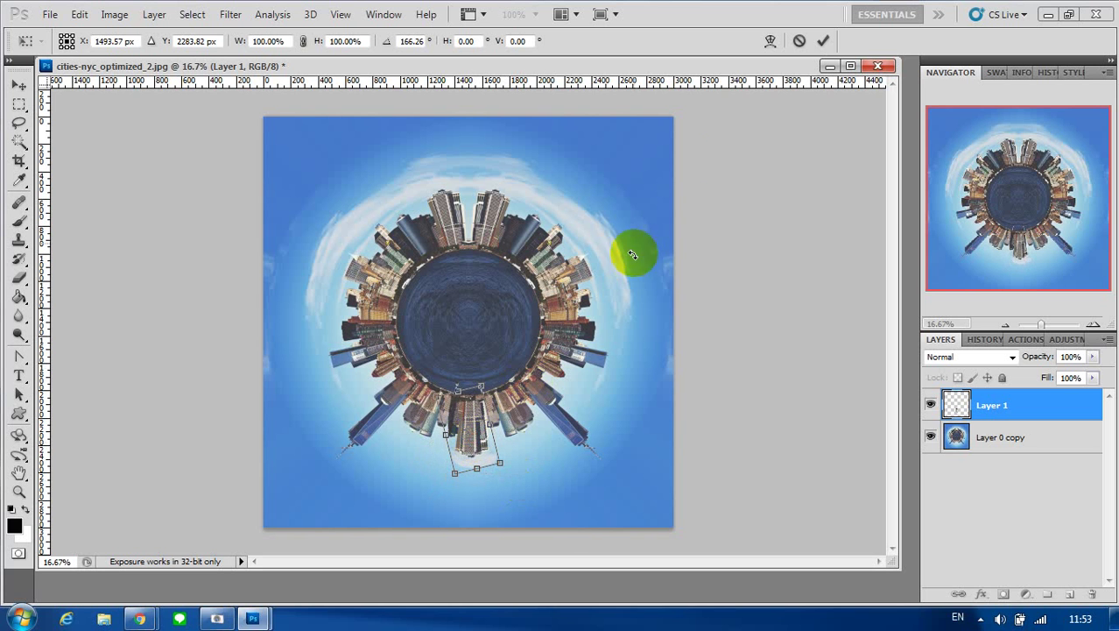
click(826, 42)
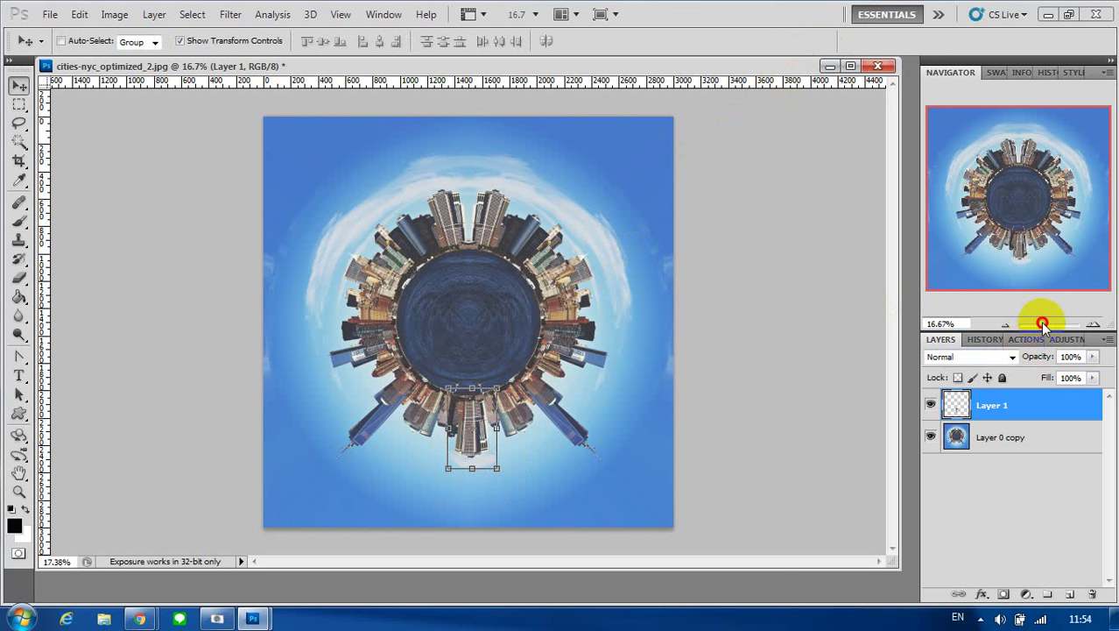
Zoom to about 47% on the bottom building, hide transform controls, and choose the Eraser
drag(1041, 324, 1047, 324)
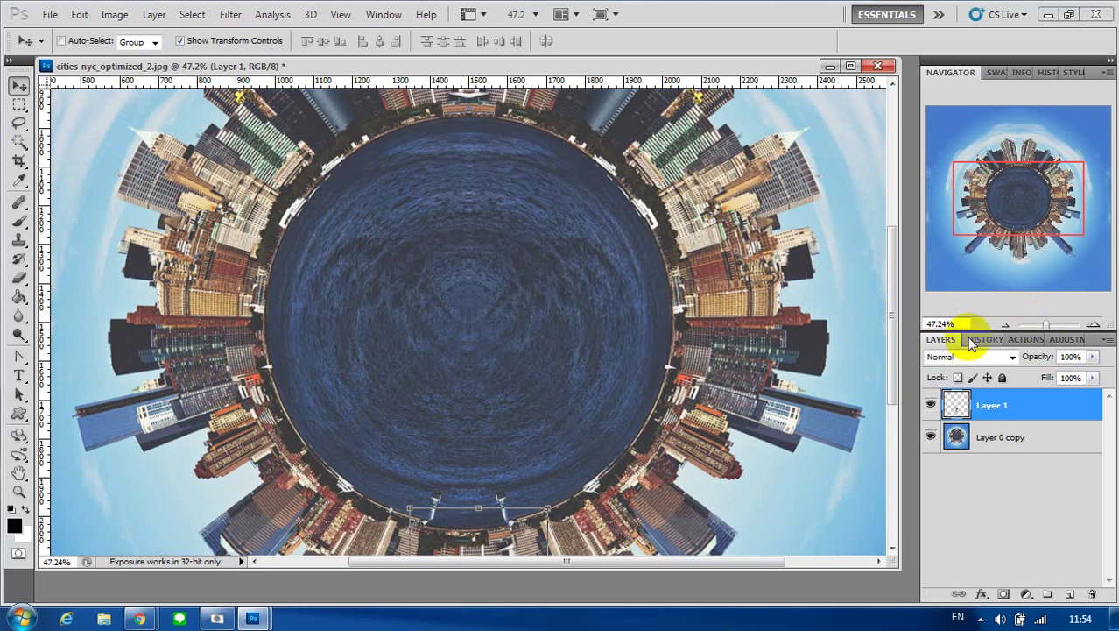
drag(890, 333, 882, 460)
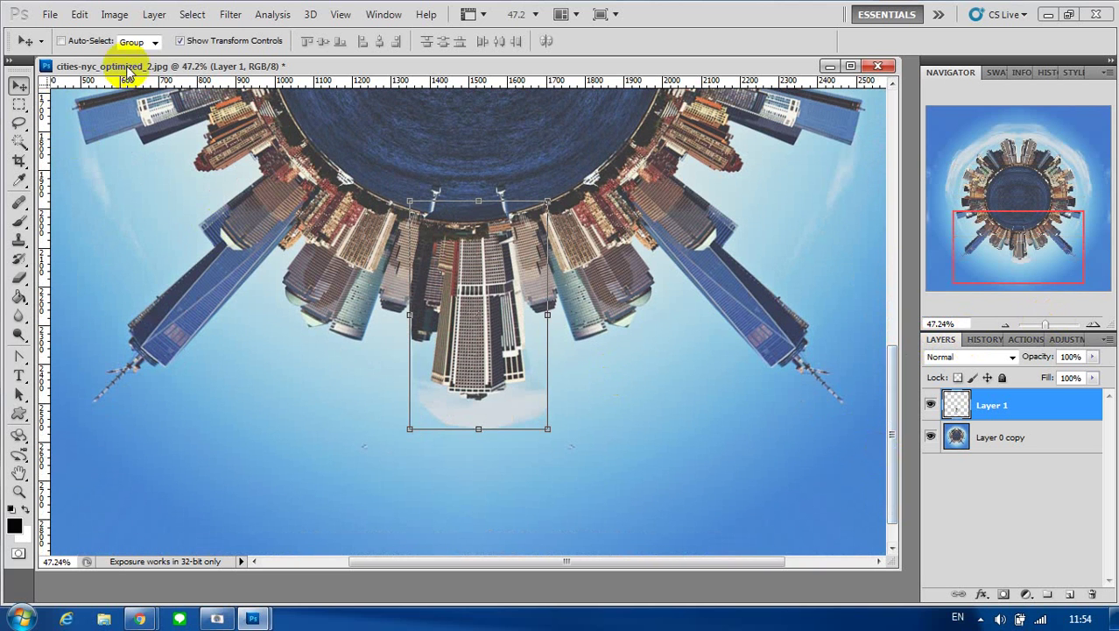
click(216, 46)
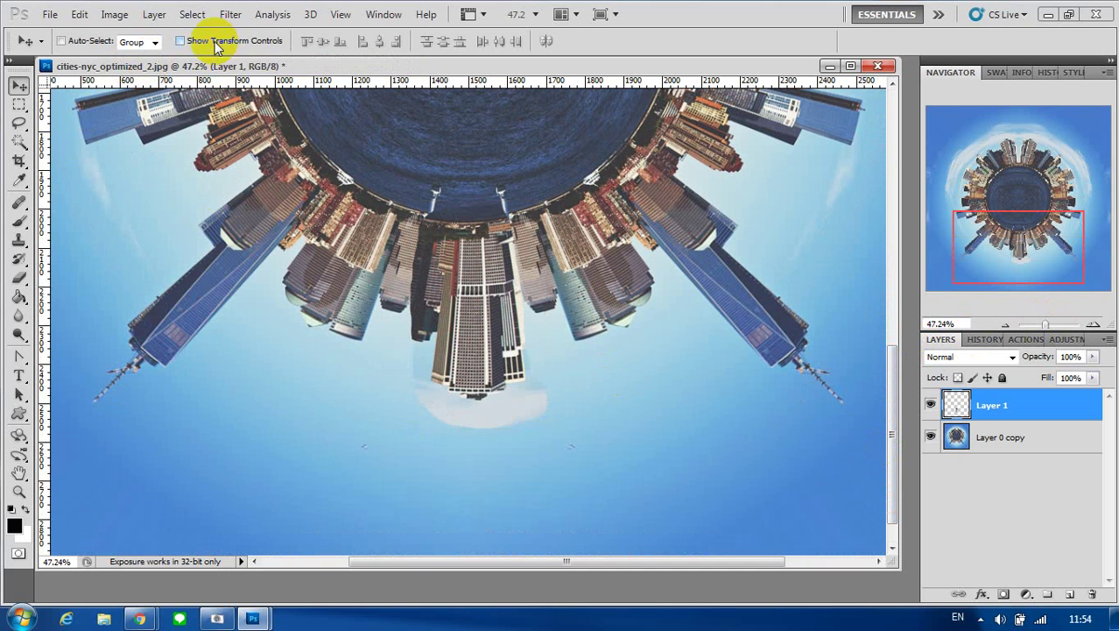
mouse_move(543, 405)
mouse_down()
mouse_move(438, 419)
mouse_move(544, 388)
mouse_move(429, 420)
mouse_move(585, 398)
mouse_up()
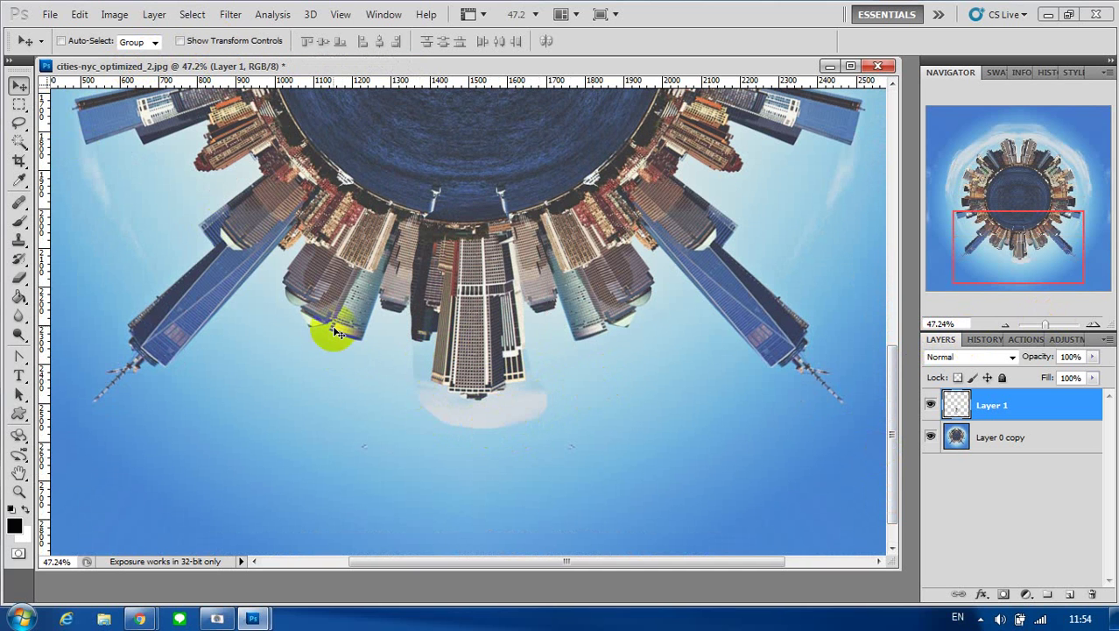
click(21, 276)
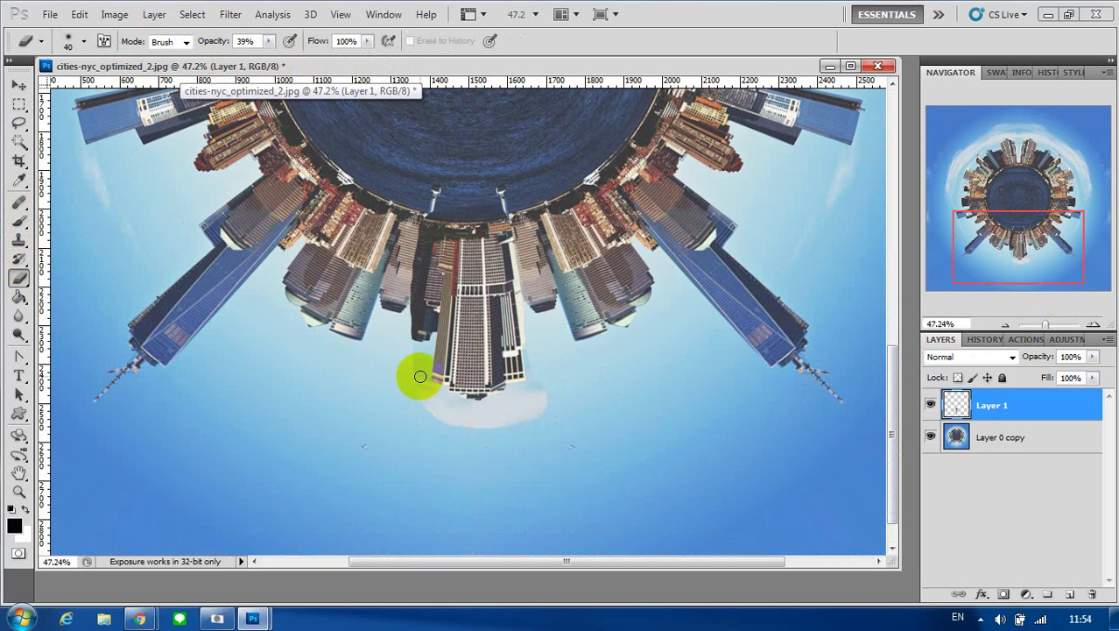
Enlarge the eraser to 60 px and erase both edges of the copied tower at 39% opacity
key(bracketright)
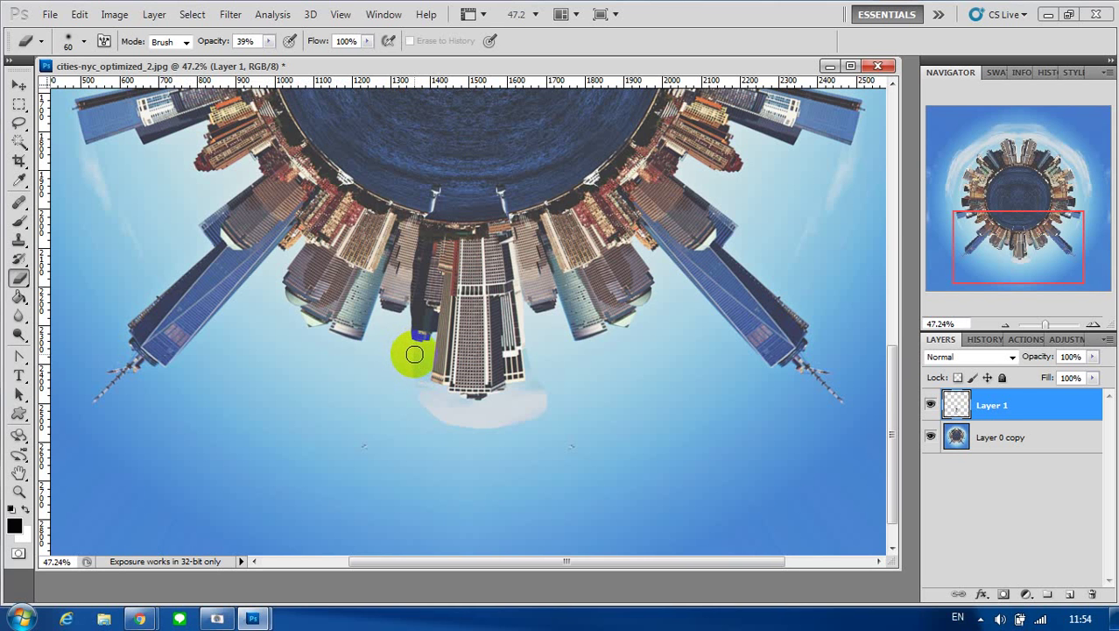
click(420, 234)
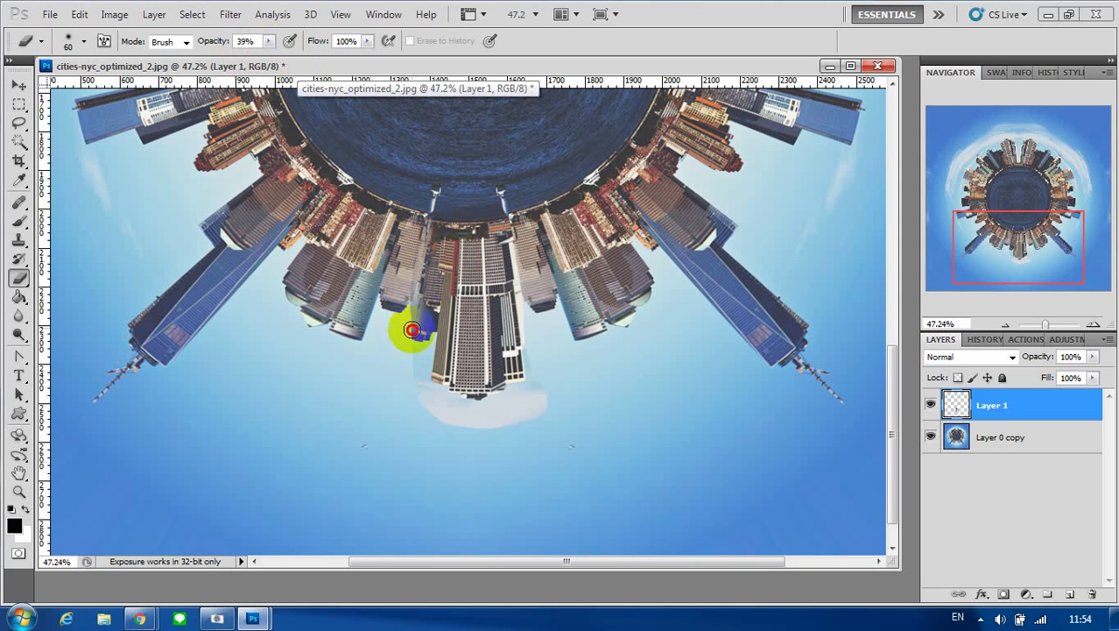
mouse_move(411, 302)
mouse_down()
mouse_move(418, 241)
mouse_move(406, 342)
mouse_up()
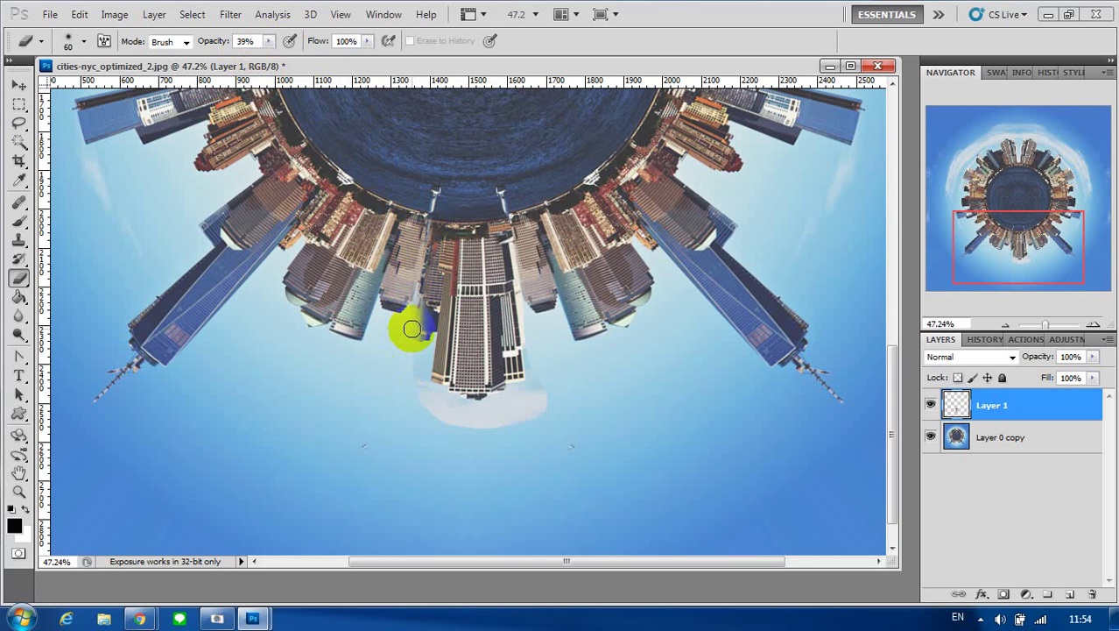
mouse_move(420, 321)
mouse_down()
mouse_move(415, 392)
mouse_move(517, 401)
mouse_move(486, 427)
mouse_move(430, 404)
mouse_up()
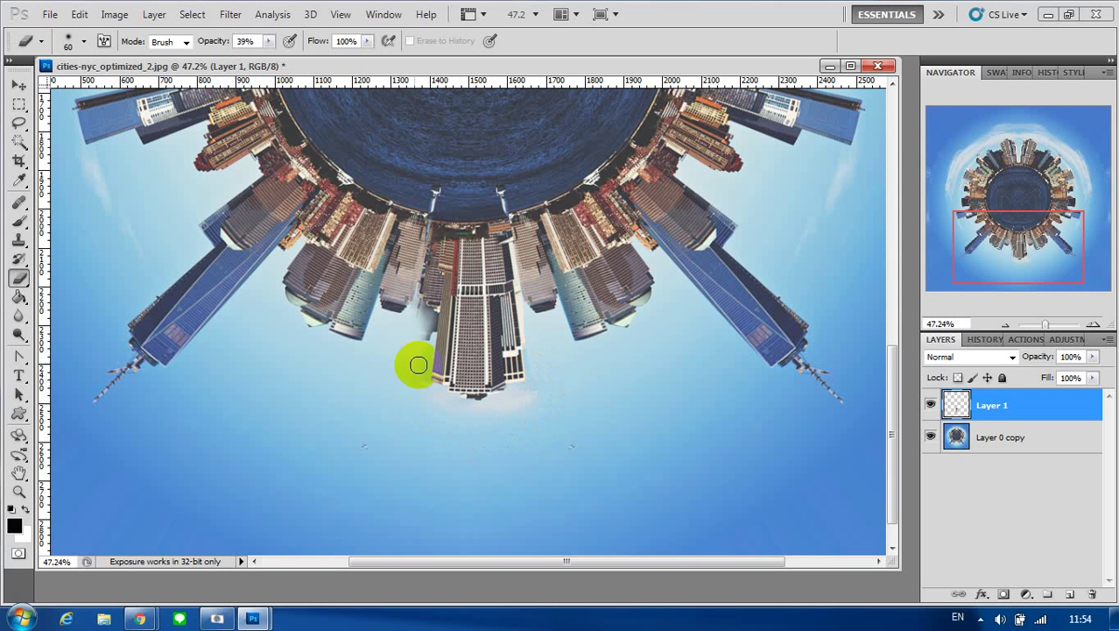
mouse_move(426, 319)
mouse_down()
mouse_move(419, 325)
mouse_move(417, 303)
mouse_up()
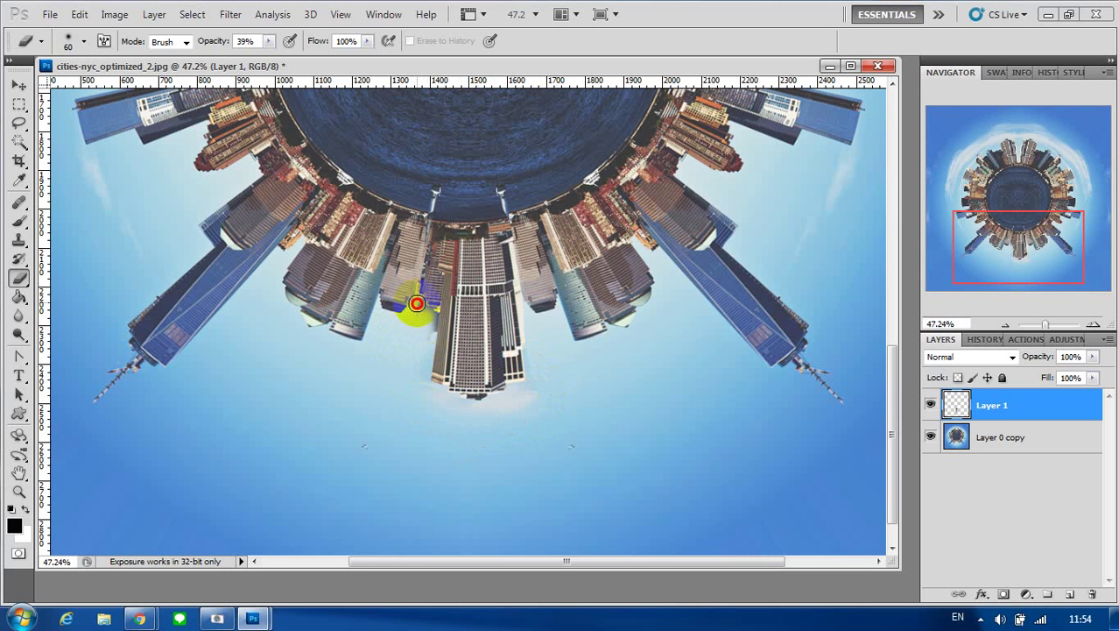
key(ctrl+z)
mouse_move(428, 317)
mouse_down()
mouse_move(426, 334)
mouse_move(562, 395)
mouse_move(526, 312)
mouse_up()
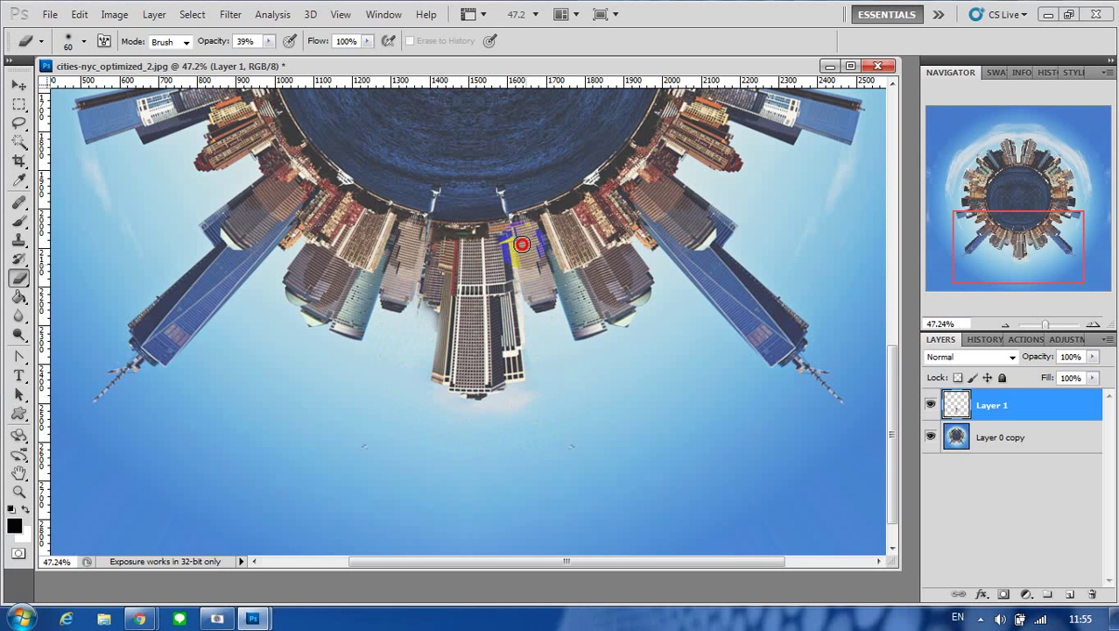
mouse_move(527, 312)
mouse_down()
mouse_move(513, 251)
mouse_move(524, 321)
mouse_up()
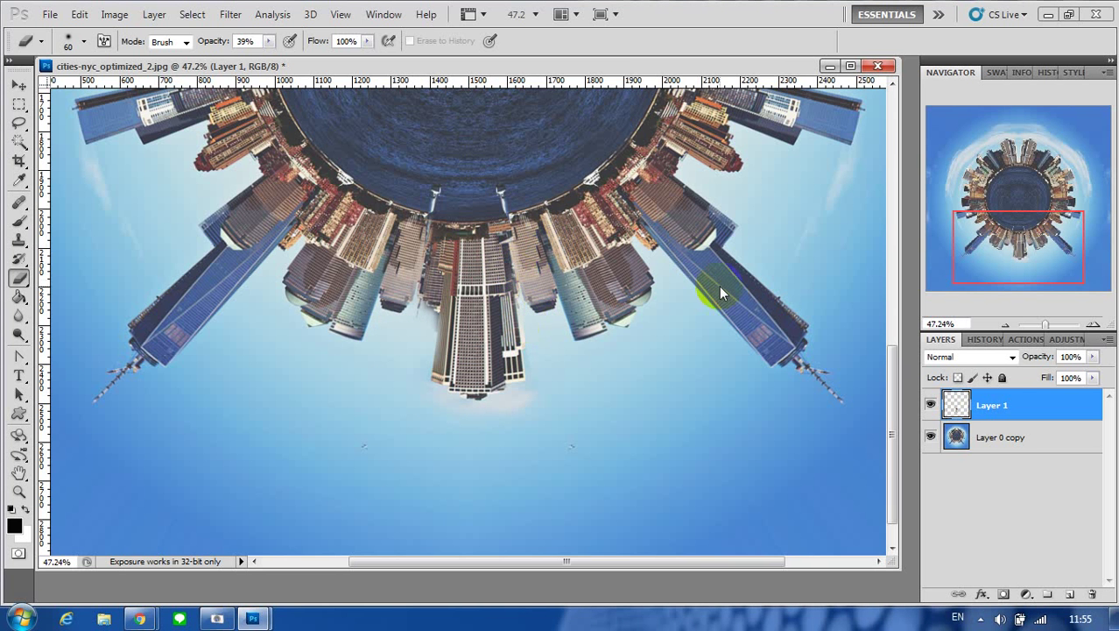
Review the tiny planet at zoom levels between 11% and 26%, then minimize Photoshop
click(1005, 324)
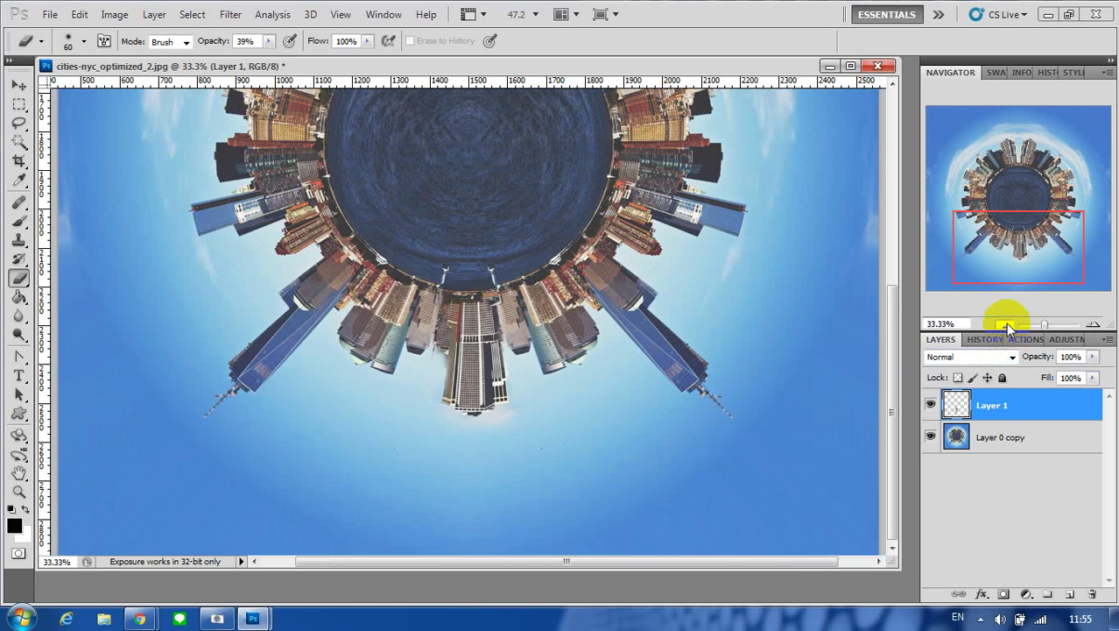
click(1006, 324)
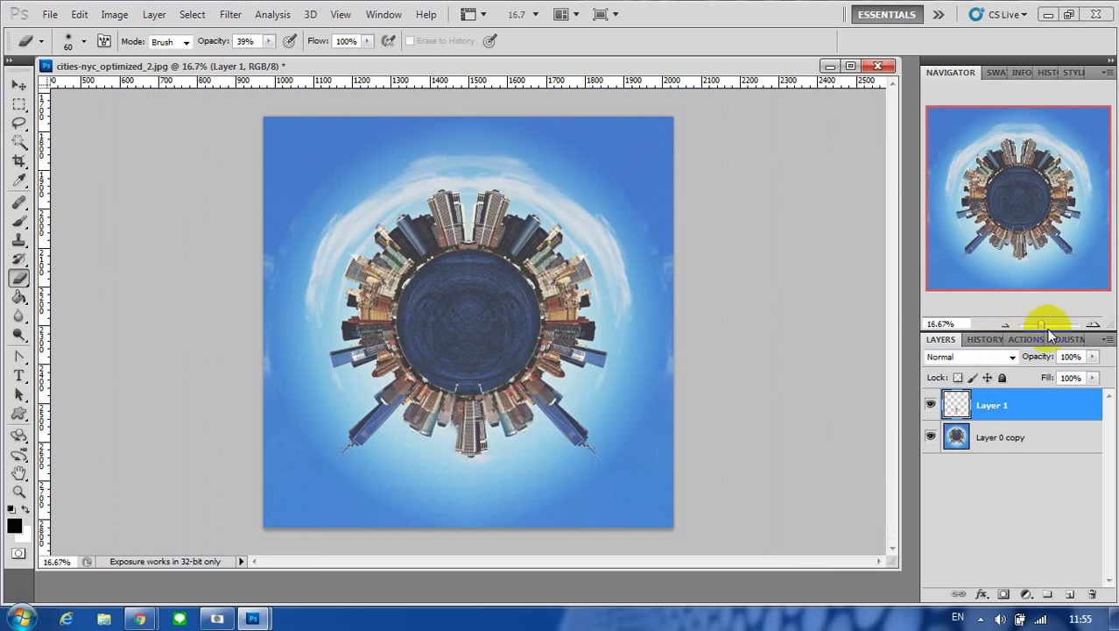
drag(1042, 325, 1045, 325)
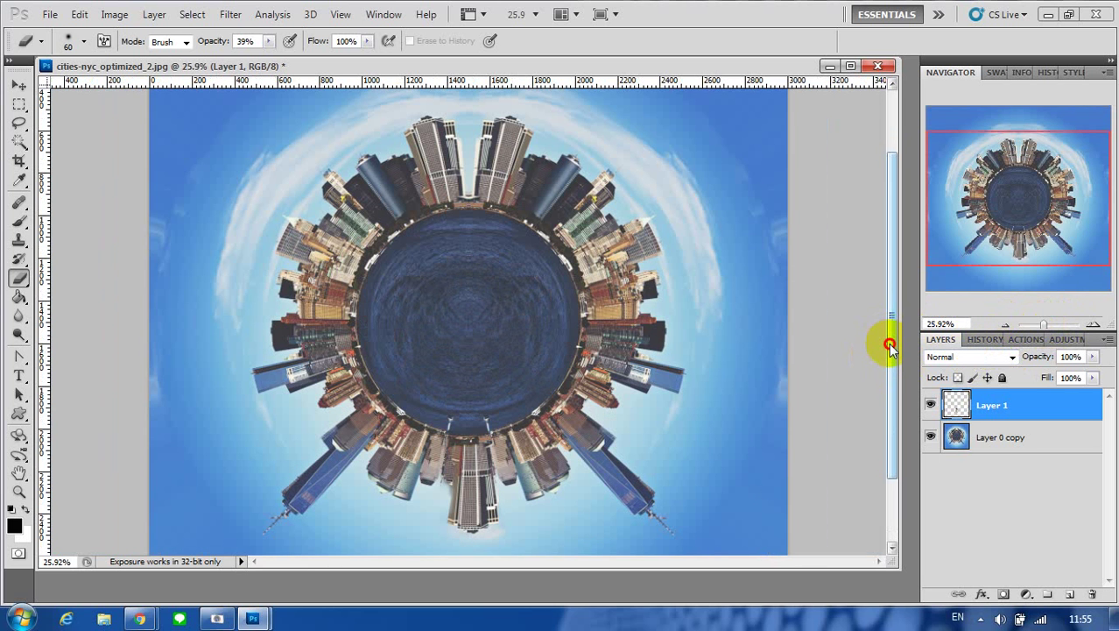
scroll(890, 338, up, 1)
click(1005, 324)
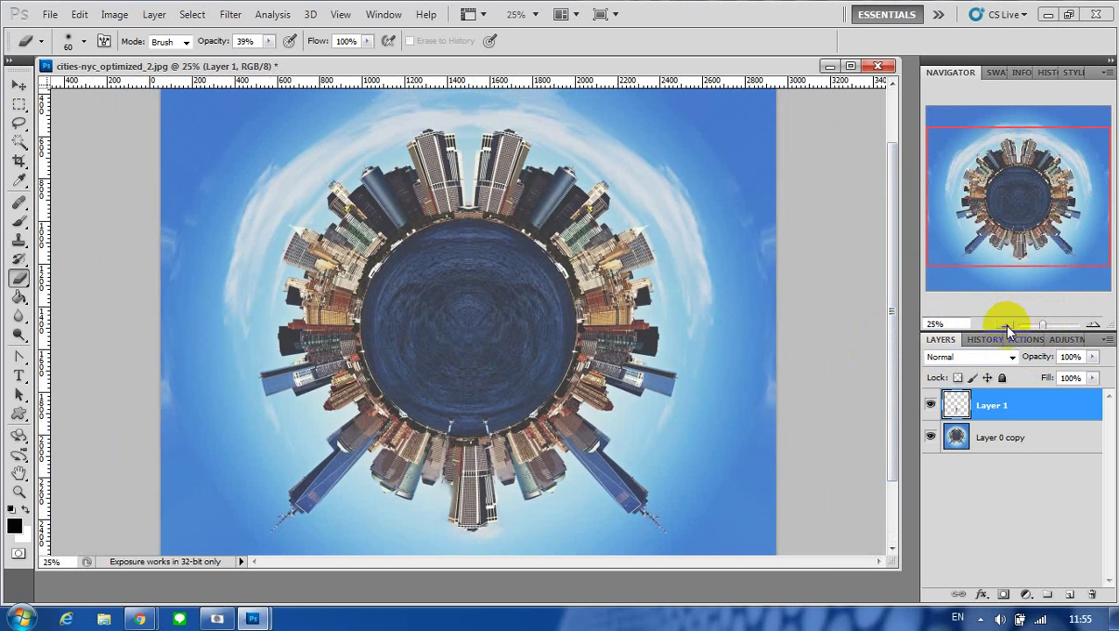
click(1005, 324)
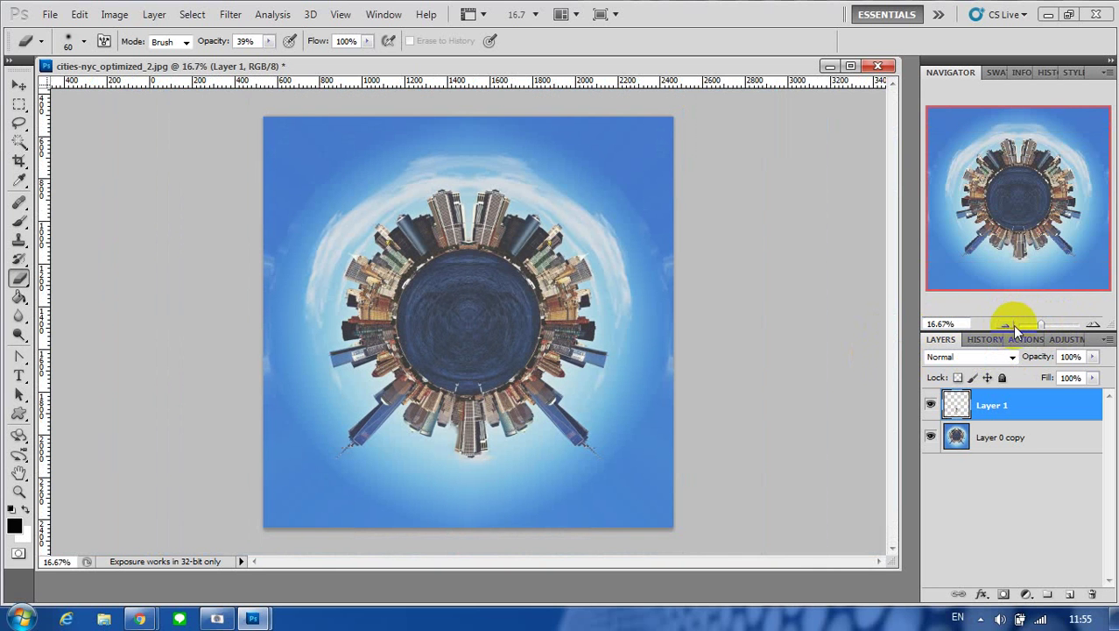
click(1040, 324)
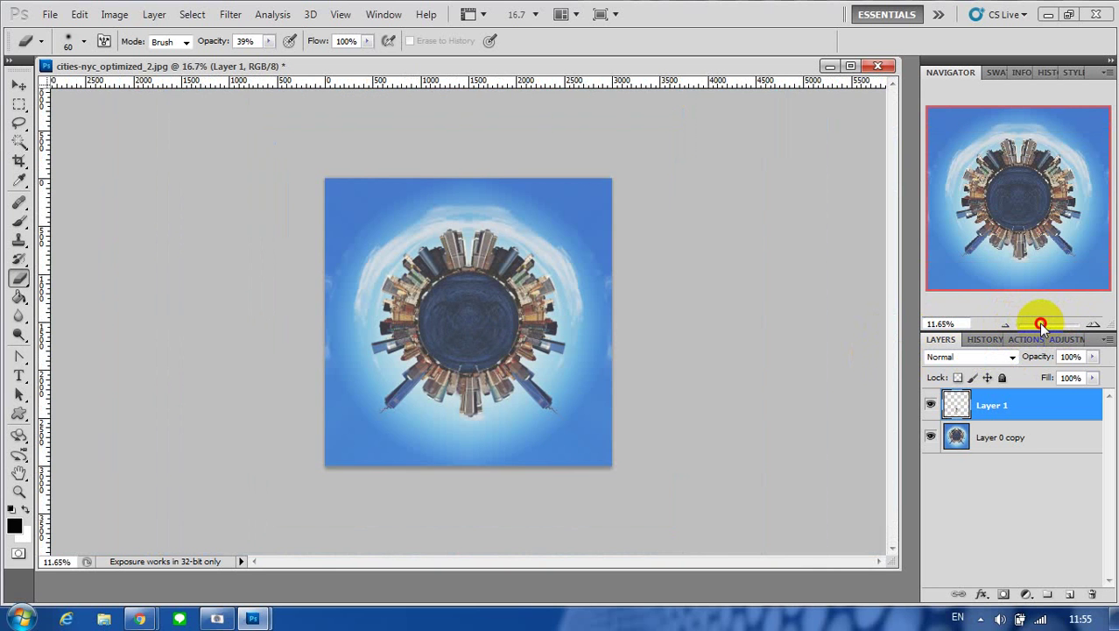
drag(1040, 324, 1044, 324)
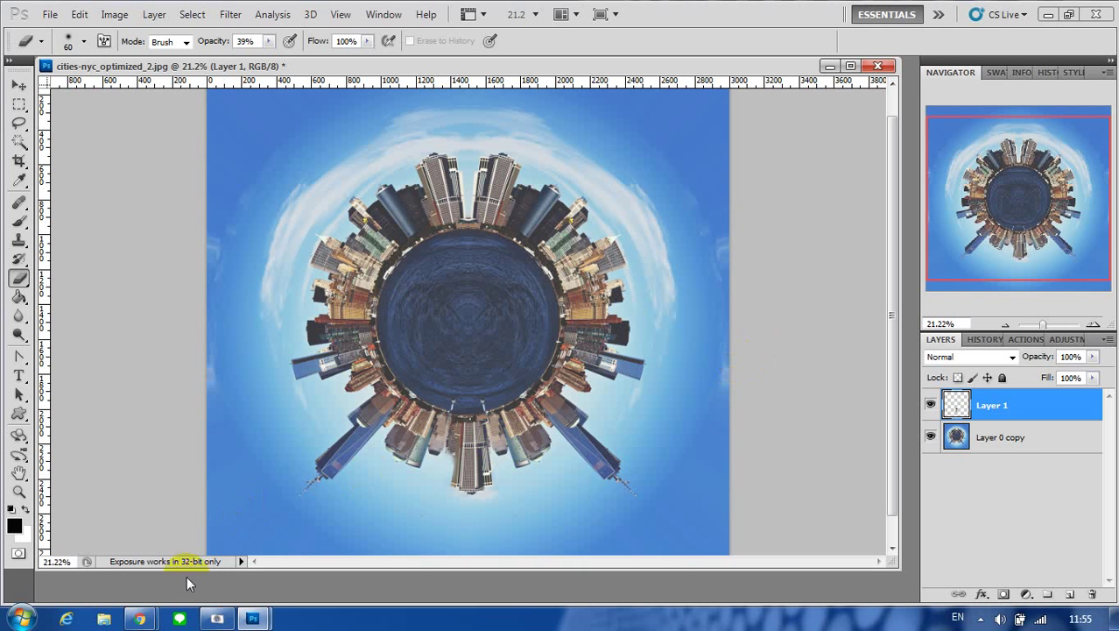
click(1047, 14)
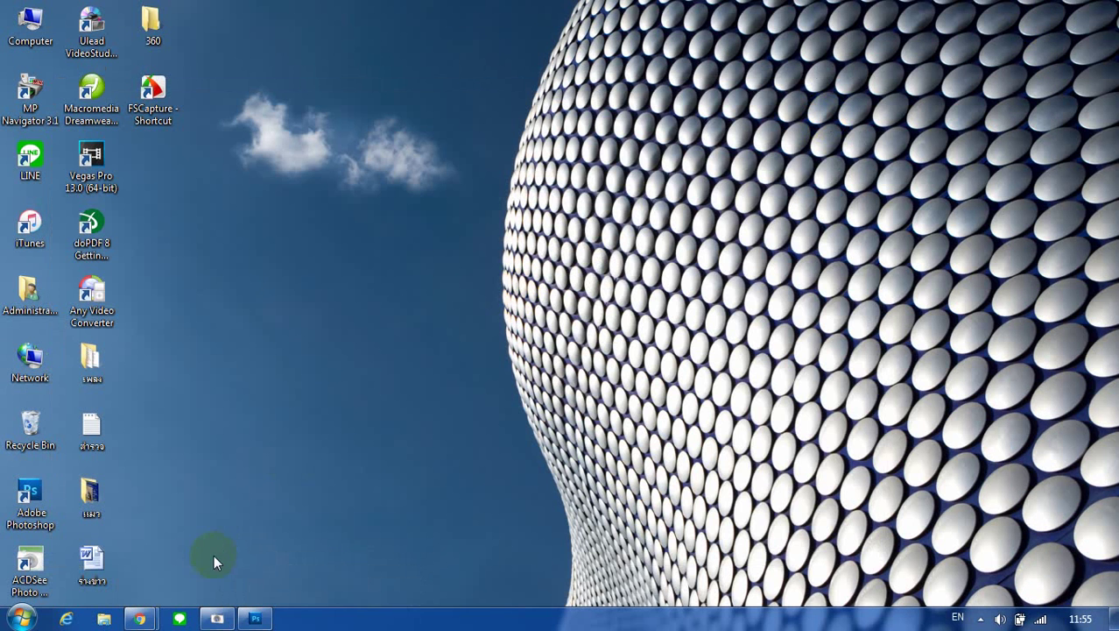